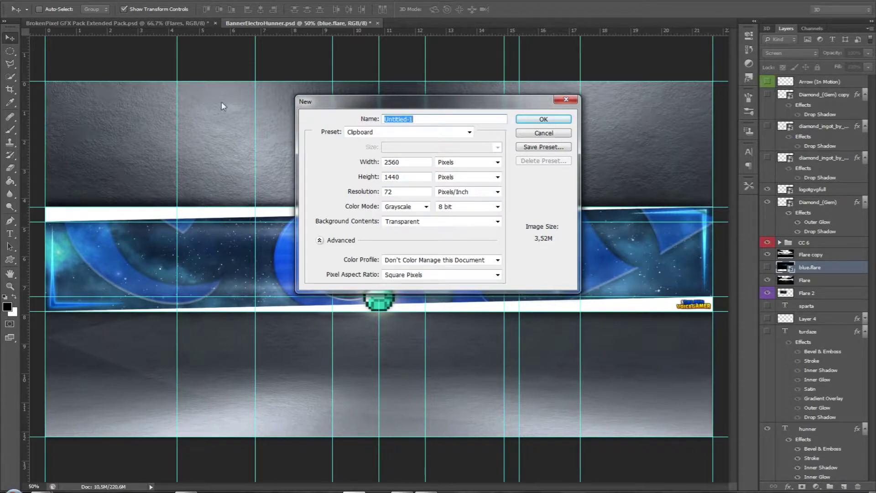
- Create a new 2560 × 1440 pixel document at 72 pixels/inch in 8-bit Grayscale with a transparent background
{"action": "left_click", "coordinate": [28, 1]}
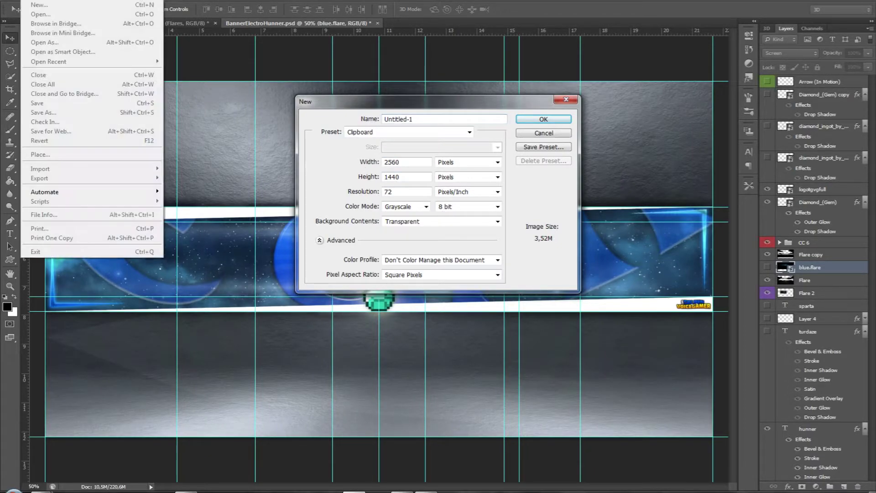
{"action": "mouse_move", "coordinate": [42, 2]}
{"action": "key", "text": "Escape"}
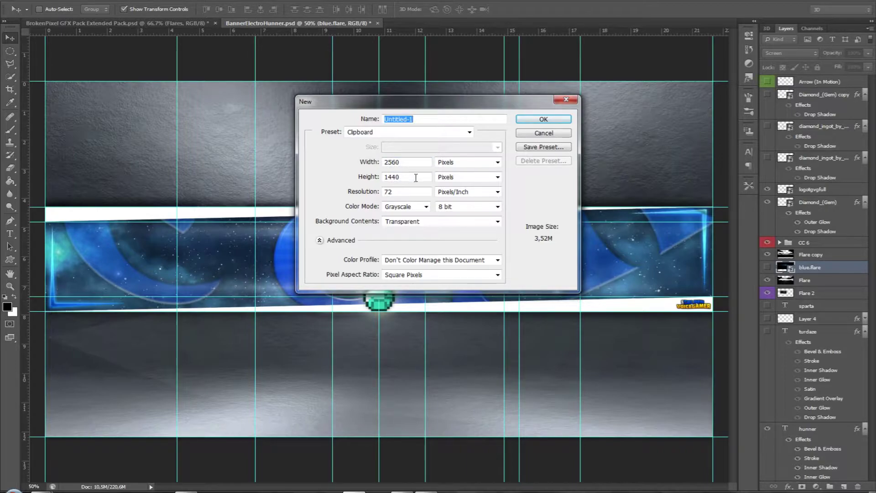
{"action": "left_click", "coordinate": [543, 119]}
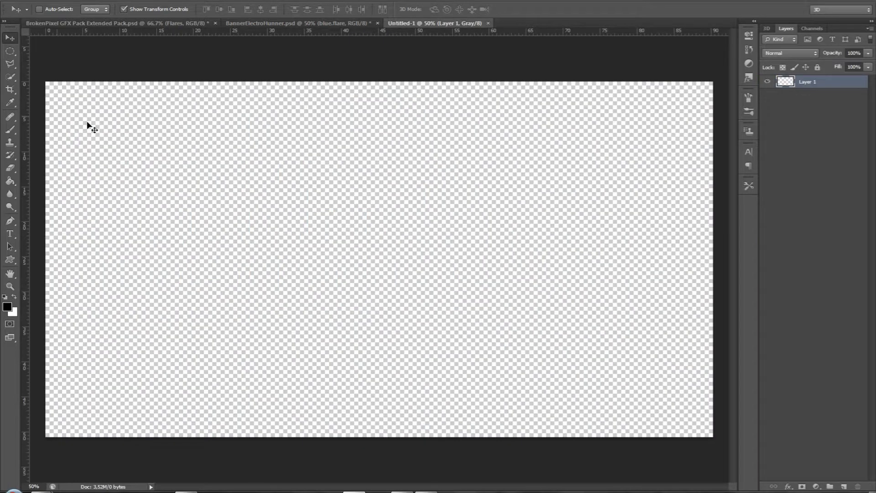
- Switch to the browser, copy the full-size YouTube channel art template image and paste it into the new document
{"action": "left_click", "coordinate": [186, 491]}
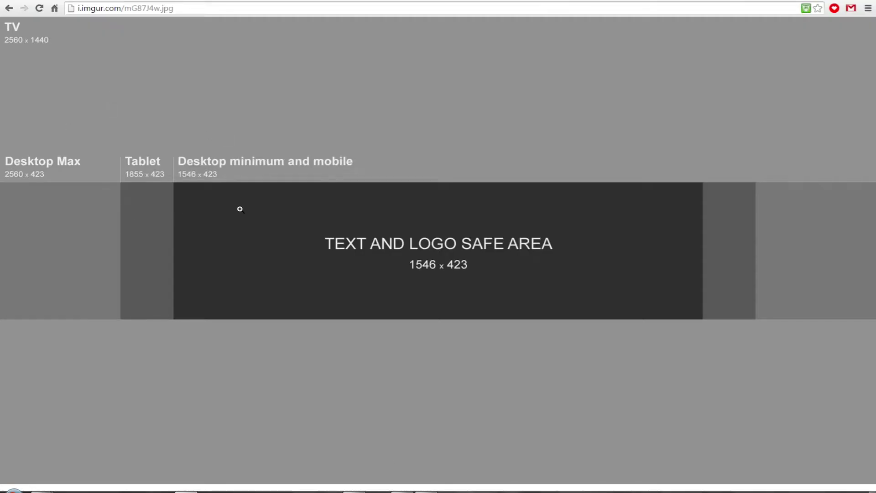
{"action": "key", "text": "alt+Left"}
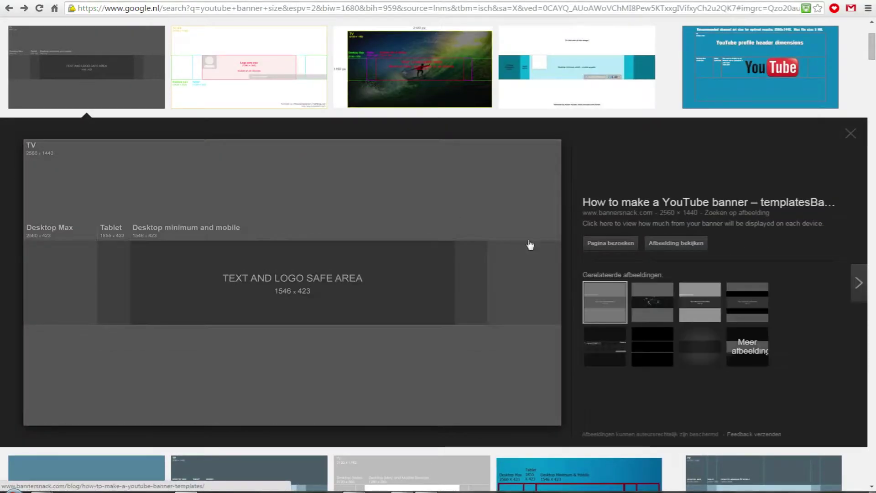
{"action": "left_click", "coordinate": [658, 245]}
{"action": "left_click", "coordinate": [314, 234]}
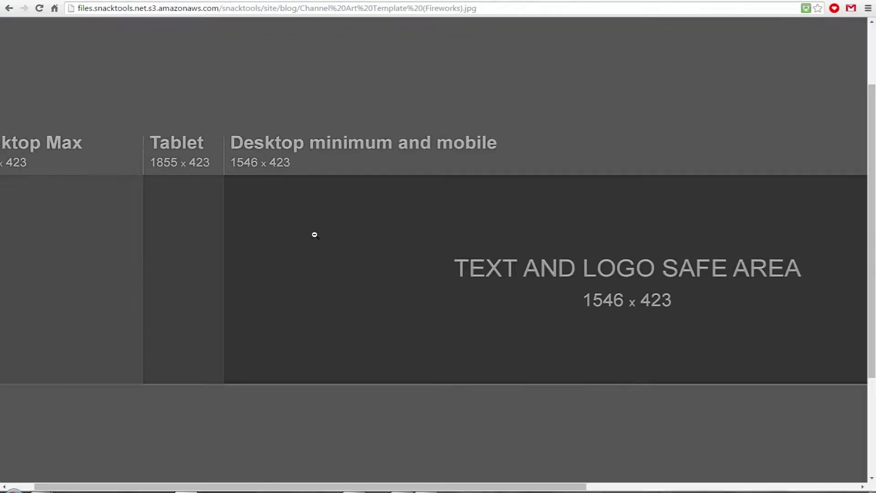
{"action": "left_click", "coordinate": [313, 234]}
{"action": "right_click", "coordinate": [314, 234]}
{"action": "left_click", "coordinate": [360, 268]}
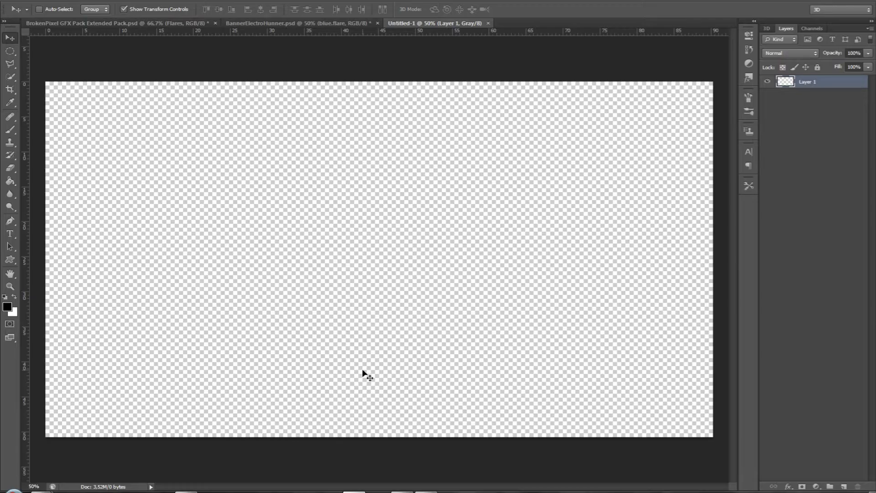
{"action": "key", "text": "ctrl+v"}
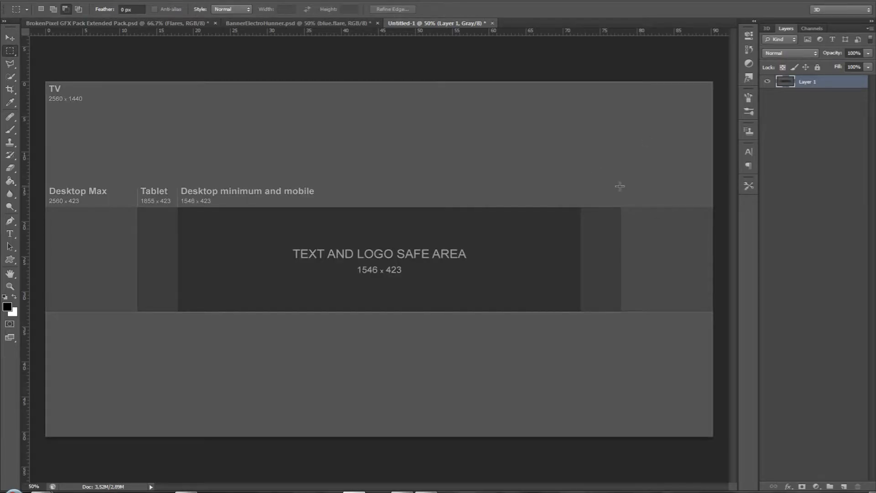
- Add a new layer and select the full-width rectangular areas above and below the template's 423 px high desktop band
{"action": "left_click", "coordinate": [844, 486]}
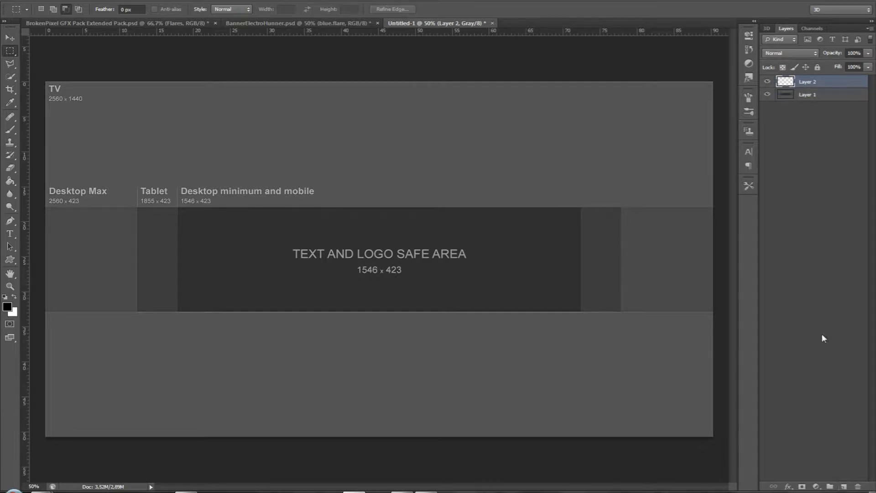
{"action": "right_click", "coordinate": [10, 51]}
{"action": "left_click", "coordinate": [41, 89]}
{"action": "left_click_drag", "start_coordinate": [38, 78], "coordinate": [712, 206]}
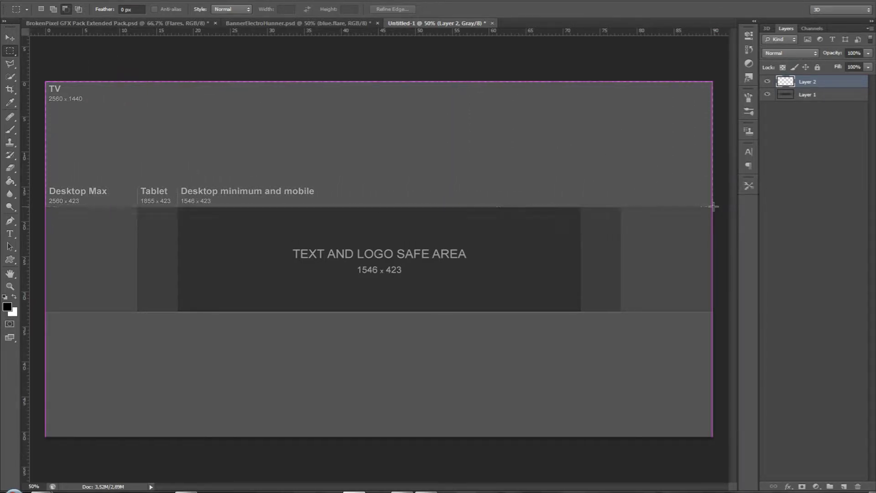
{"action": "key", "text": "shift"}
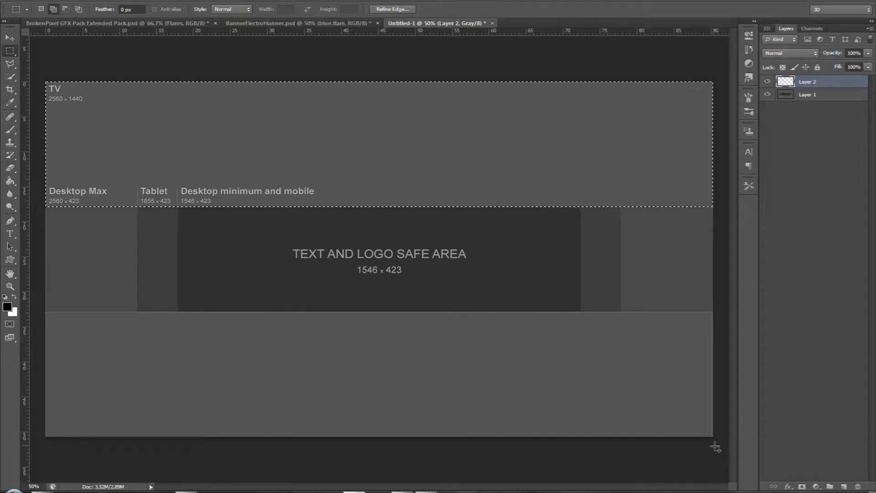
{"action": "left_click_drag", "start_coordinate": [716, 445], "coordinate": [45, 313]}
{"action": "key", "text": "alt"}
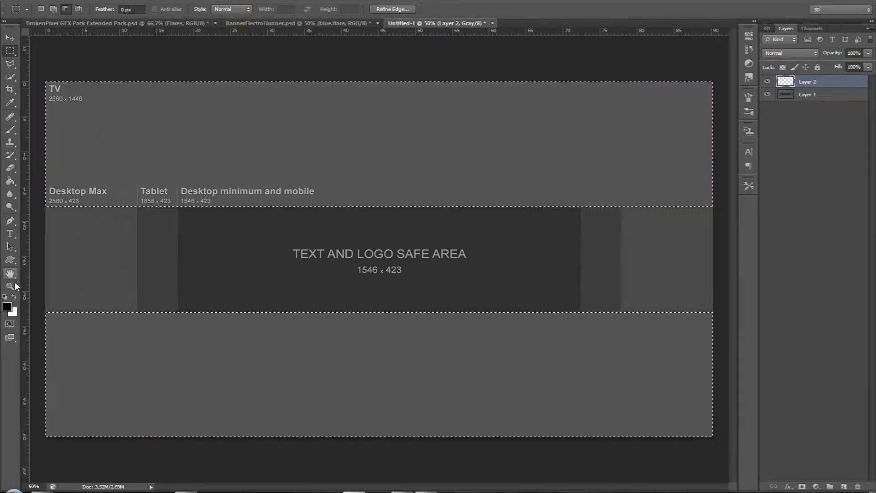
- Fill the selected areas above and below the band with black using the Paint Bucket, and clear the selection
{"action": "right_click", "coordinate": [10, 181]}
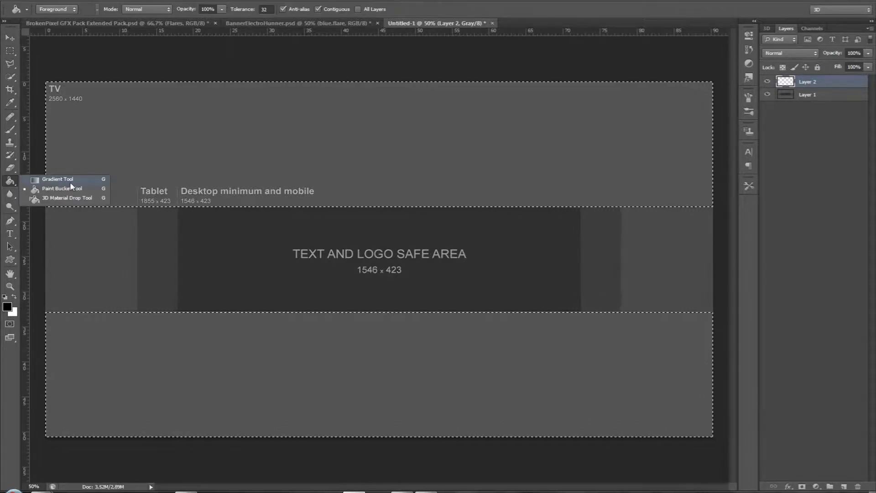
{"action": "left_click", "coordinate": [70, 182]}
{"action": "right_click", "coordinate": [10, 180]}
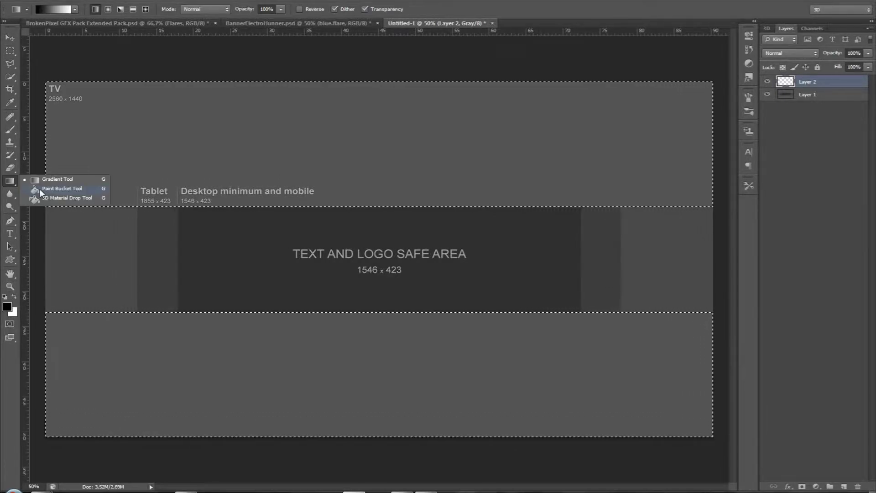
{"action": "left_click", "coordinate": [40, 188]}
{"action": "left_click", "coordinate": [102, 176]}
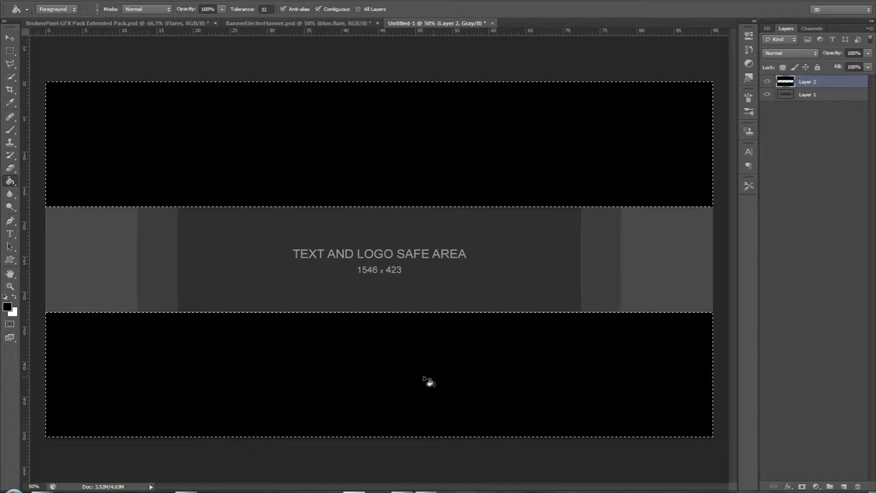
{"action": "left_click", "coordinate": [11, 51]}
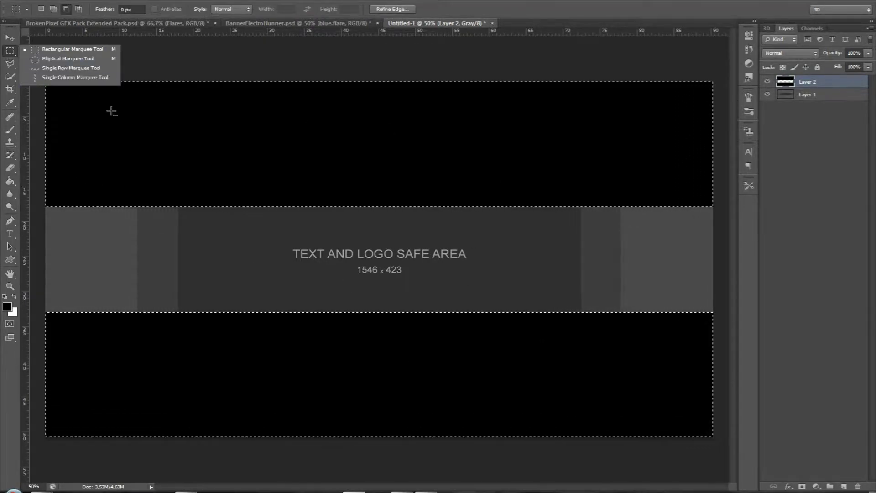
{"action": "right_click", "coordinate": [111, 111]}
{"action": "left_click", "coordinate": [142, 118]}
{"action": "left_click", "coordinate": [10, 40]}
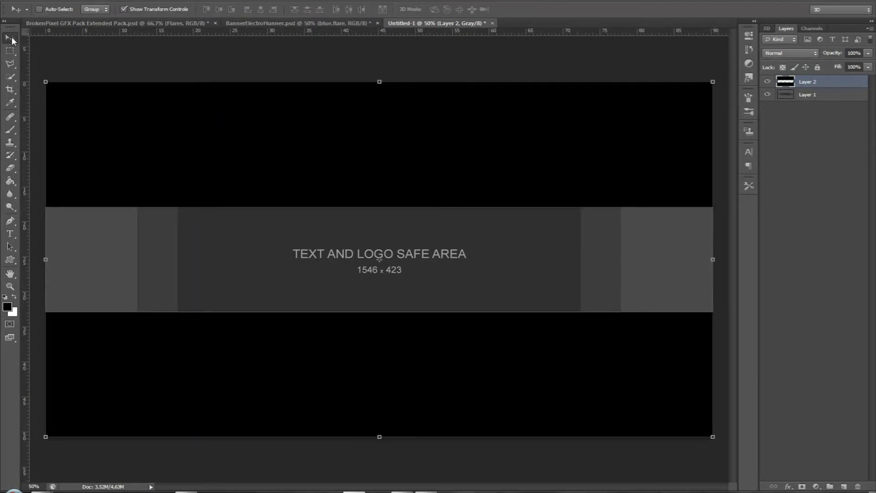
- Compare the black bars with the template beneath them and hide the template layer
{"action": "left_click", "coordinate": [767, 82]}
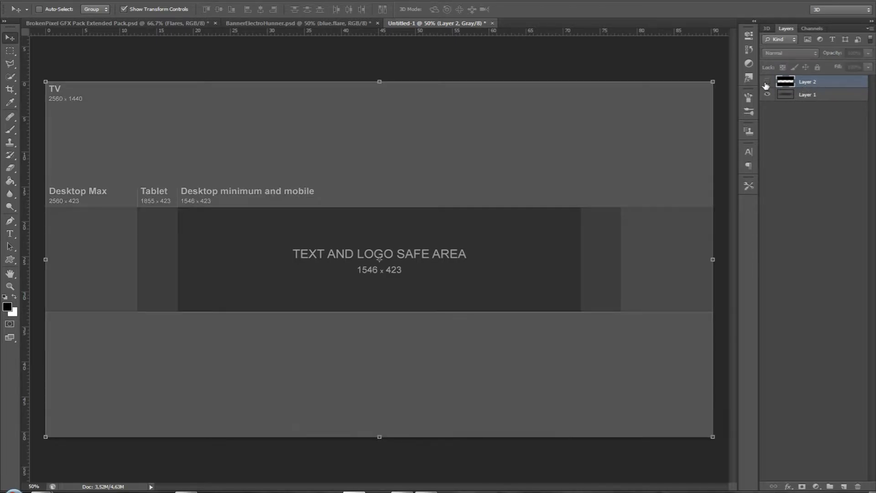
{"action": "left_click", "coordinate": [766, 82]}
{"action": "left_click", "coordinate": [767, 94]}
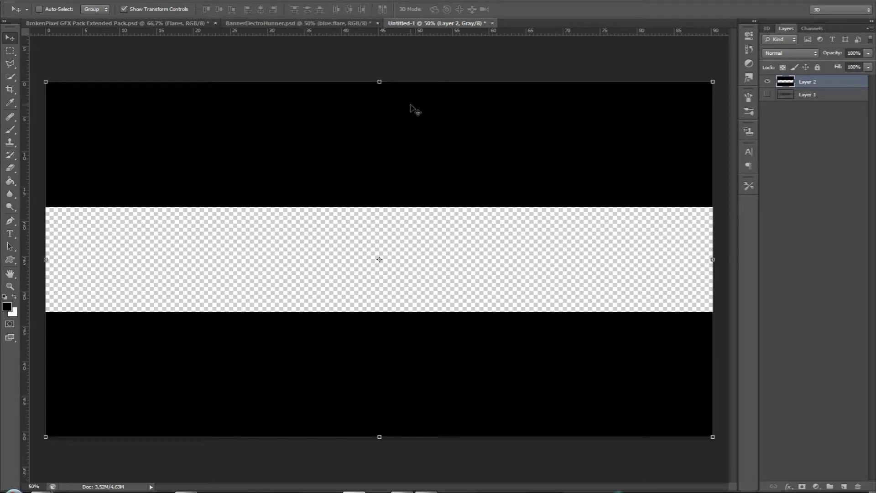
- Switch to the browser's blue galaxy image results and open the 2560 × 1440 Stars Galaxies wallpaper at full size
{"action": "left_click", "coordinate": [187, 491]}
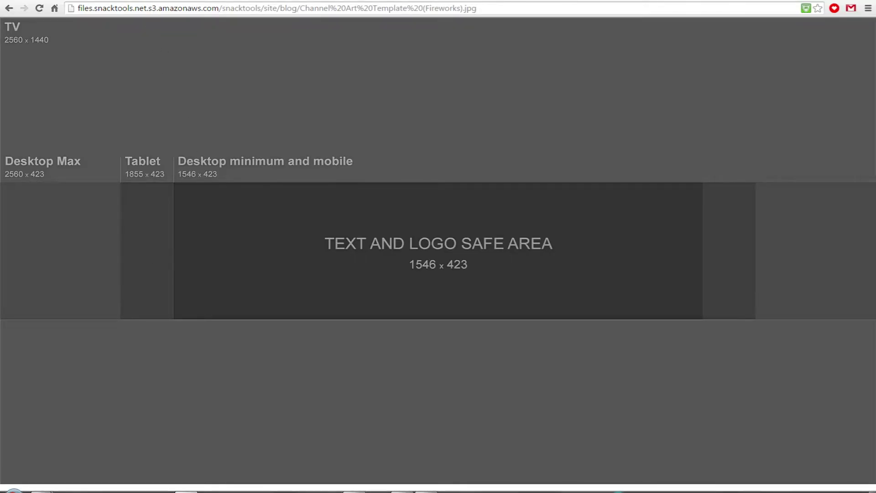
{"action": "left_click", "coordinate": [169, 1]}
{"action": "scroll", "coordinate": [365, 274], "scroll_direction": "up", "scroll_amount": 3}
{"action": "scroll", "coordinate": [365, 275], "scroll_direction": "up", "scroll_amount": 8}
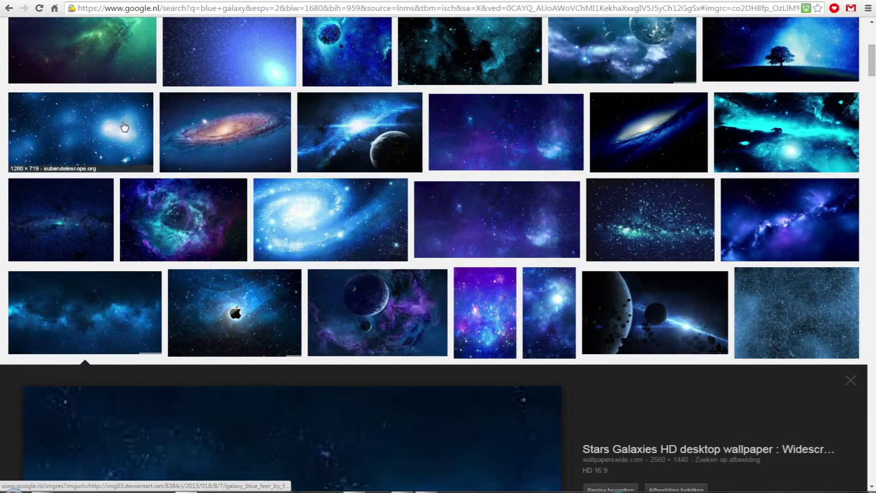
{"action": "scroll", "coordinate": [450, 332], "scroll_direction": "down", "scroll_amount": 6}
{"action": "scroll", "coordinate": [451, 332], "scroll_direction": "down", "scroll_amount": 6}
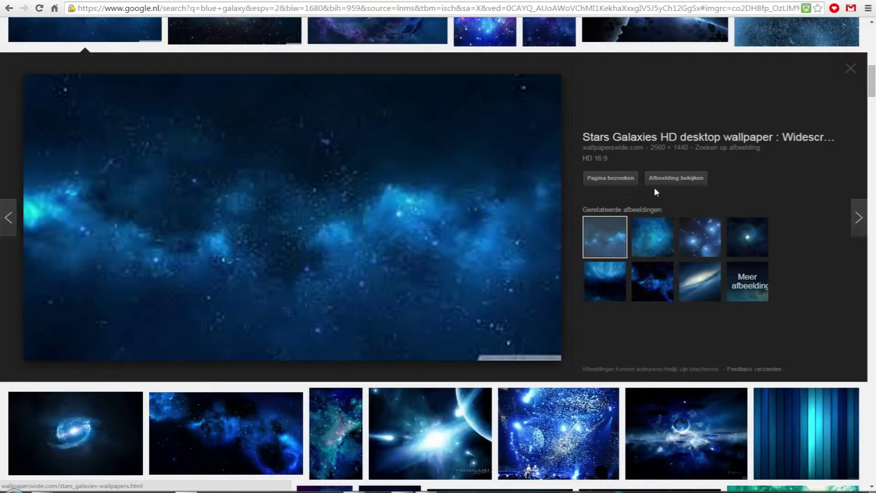
{"action": "left_click", "coordinate": [677, 178]}
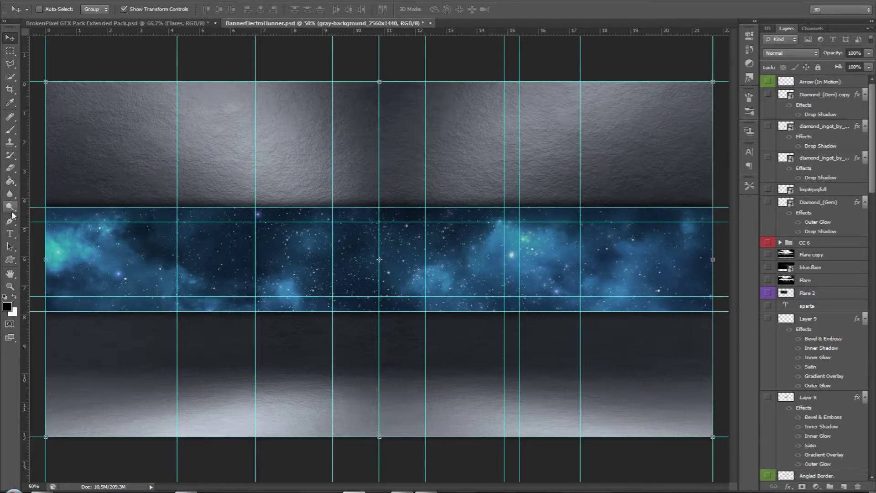
- Add a "YOUR NAME" text layer over the galaxy band of the banner
{"action": "left_click", "coordinate": [10, 234]}
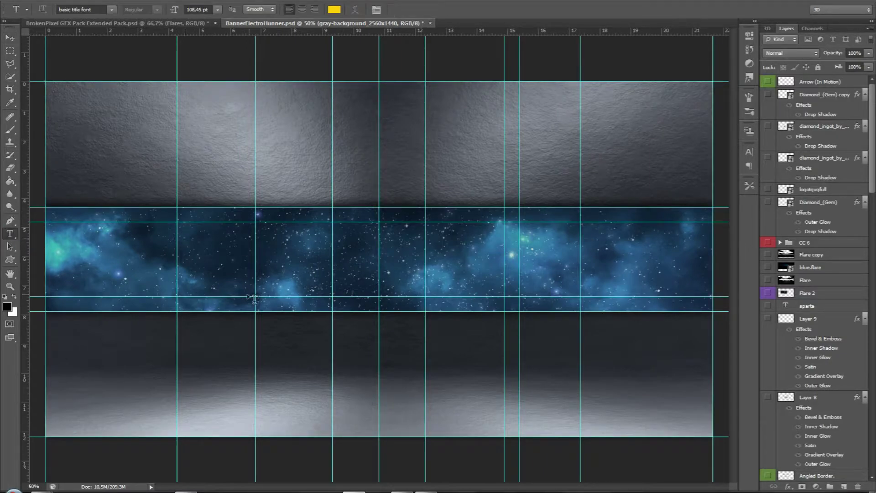
{"action": "left_click", "coordinate": [306, 263]}
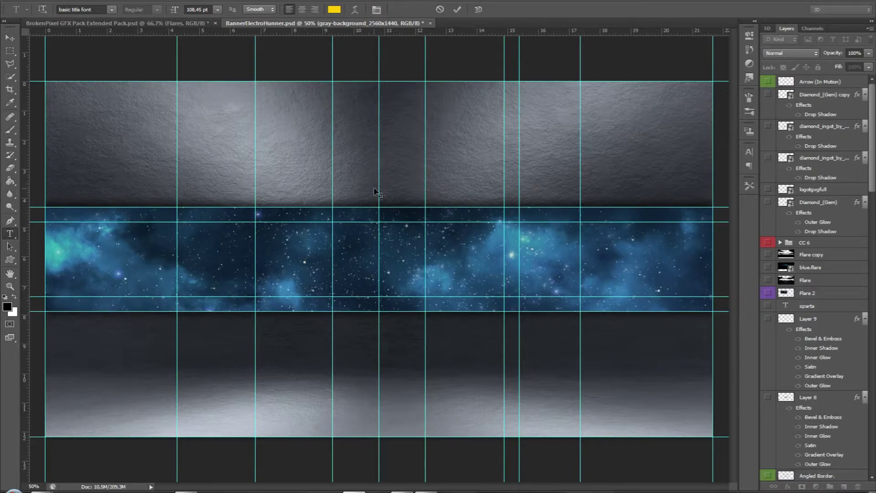
{"action": "type", "text": "YOUR"}
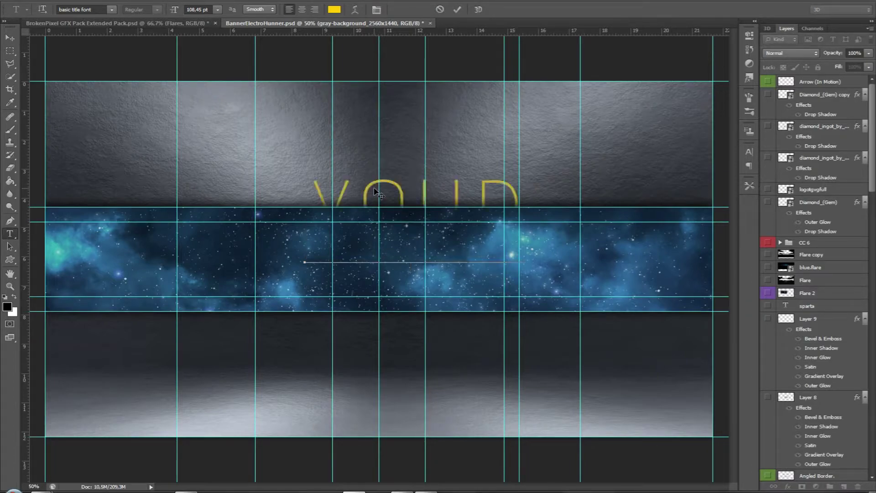
{"action": "type", "text": " NAM"}
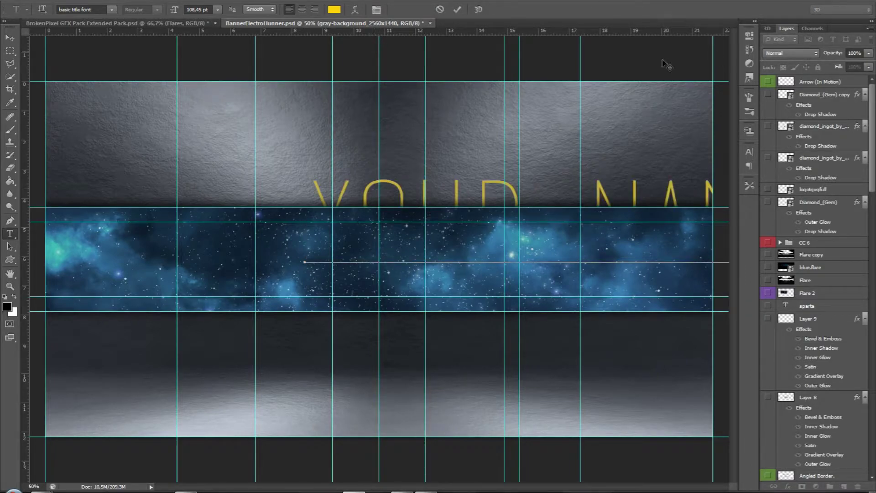
{"action": "type", "text": "E"}
{"action": "key", "text": "ctrl+Return"}
- Change the YOUR NAME text to a heavy block font and scale it to about 44%, centred horizontally within the galaxy band
{"action": "left_click", "coordinate": [111, 9]}
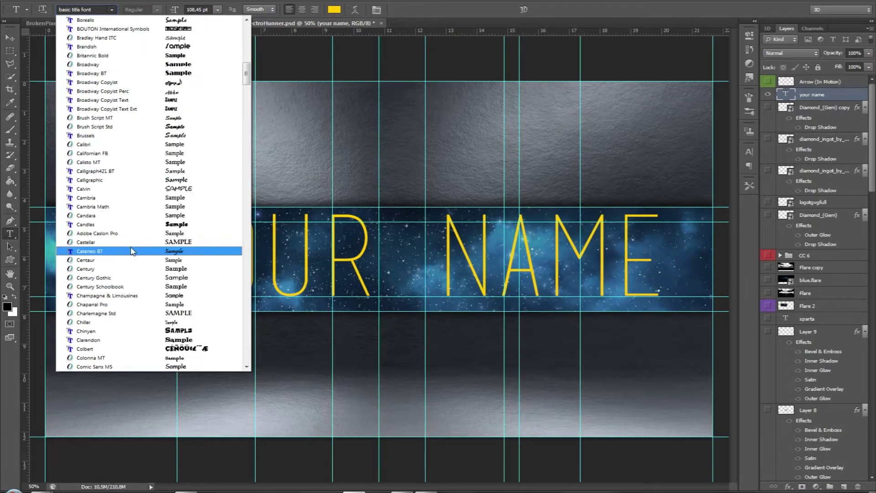
{"action": "left_click", "coordinate": [85, 170]}
{"action": "key", "text": "v"}
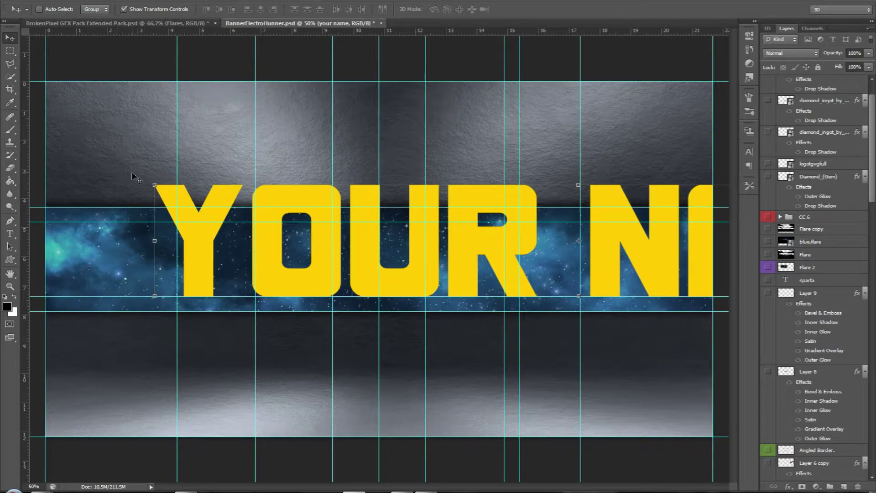
{"action": "left_click_drag", "start_coordinate": [151, 181], "coordinate": [228, 260]}
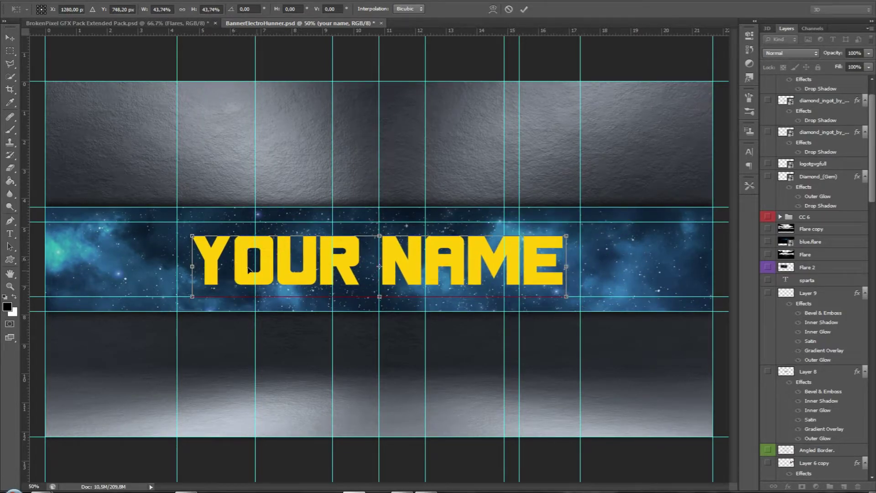
{"action": "scroll", "coordinate": [443, 135], "scroll_direction": "up", "scroll_amount": 1}
{"action": "left_click", "coordinate": [524, 9]}
{"action": "scroll", "coordinate": [476, 231], "scroll_direction": "up", "scroll_amount": 1}
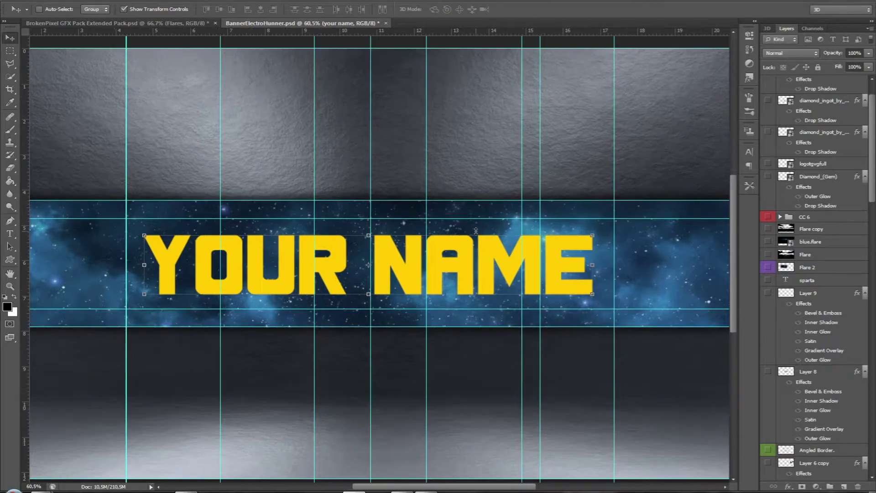
{"action": "scroll", "coordinate": [791, 186], "scroll_direction": "up", "scroll_amount": 2}
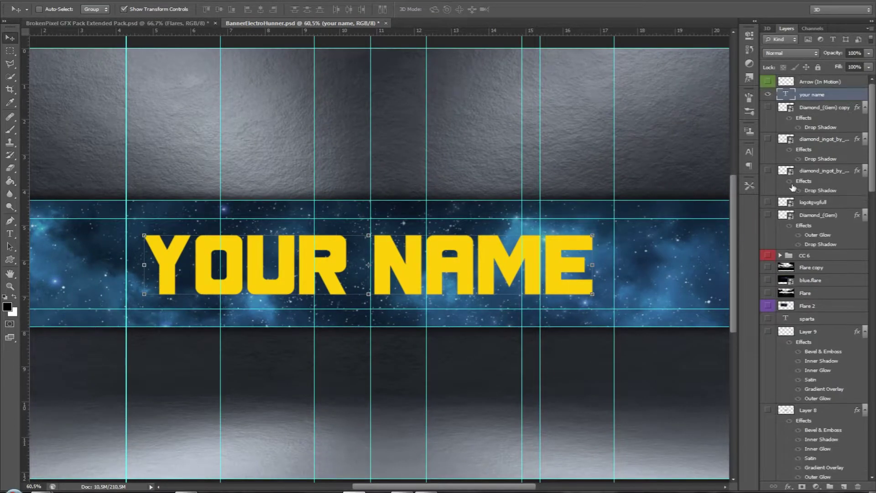
- Add a linear Gradient Overlay to the YOUR NAME text, running from grey 707070 at the base to white
{"action": "double_click", "coordinate": [861, 97]}
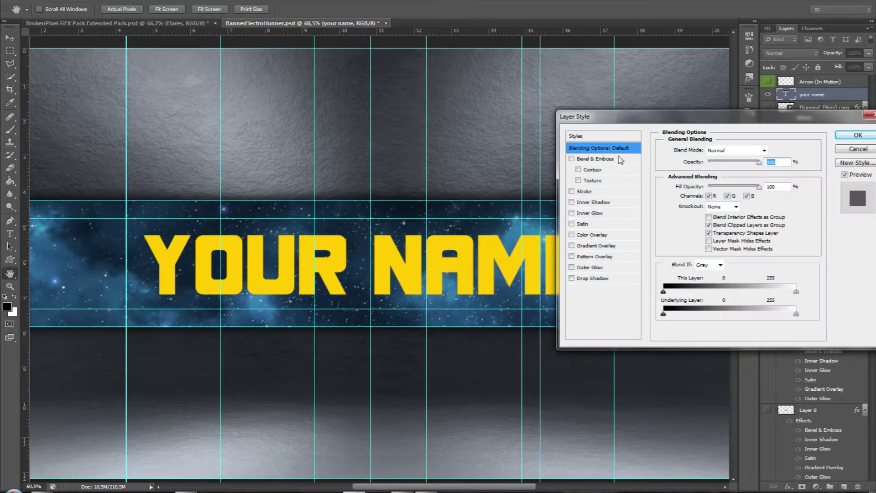
{"action": "left_click", "coordinate": [571, 247]}
{"action": "left_click", "coordinate": [585, 247]}
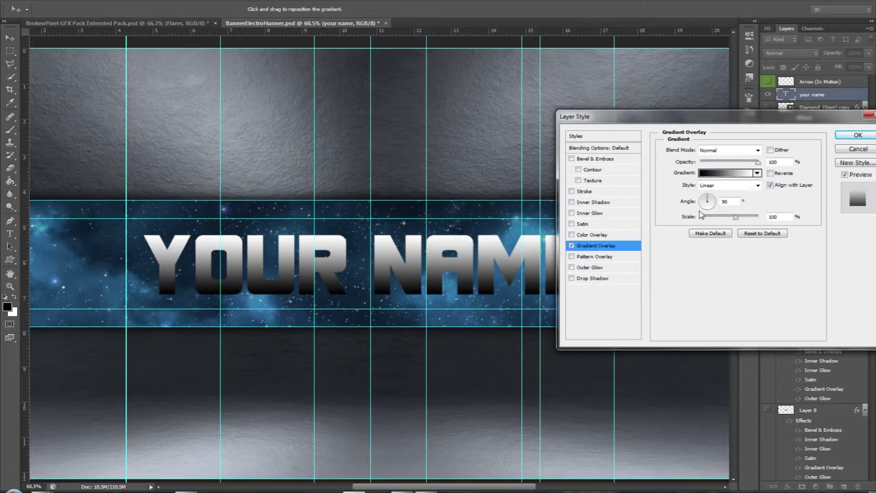
{"action": "left_click", "coordinate": [725, 173]}
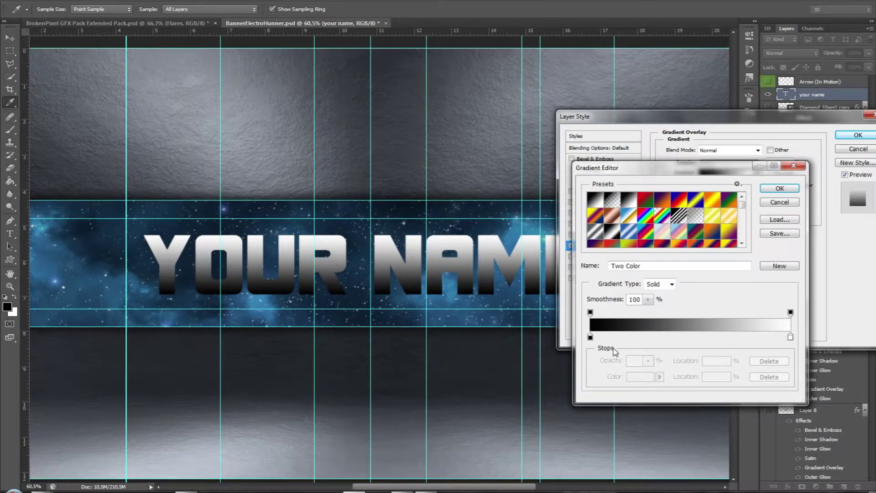
{"action": "left_click", "coordinate": [591, 337]}
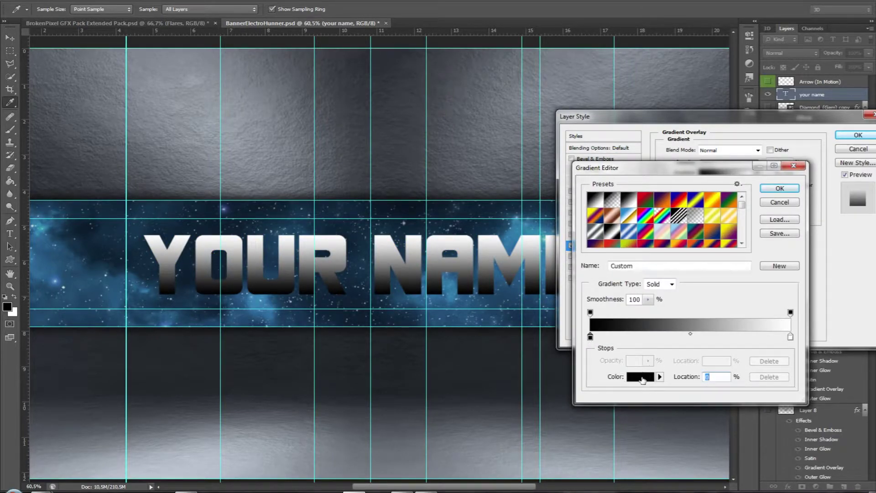
{"action": "left_click", "coordinate": [641, 376]}
{"action": "mouse_move", "coordinate": [513, 303]}
{"action": "left_mouse_down"}
{"action": "mouse_move", "coordinate": [515, 284]}
{"action": "mouse_move", "coordinate": [492, 279]}
{"action": "mouse_move", "coordinate": [508, 269]}
{"action": "left_mouse_up"}
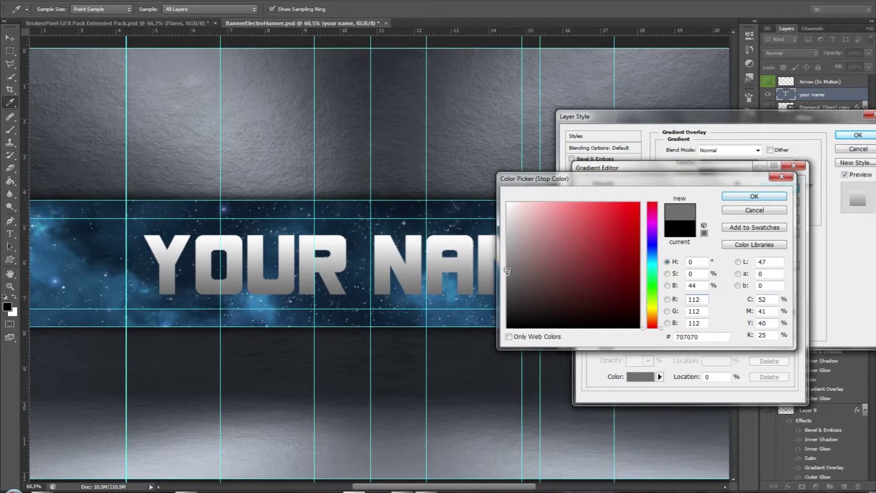
{"action": "left_click", "coordinate": [734, 197]}
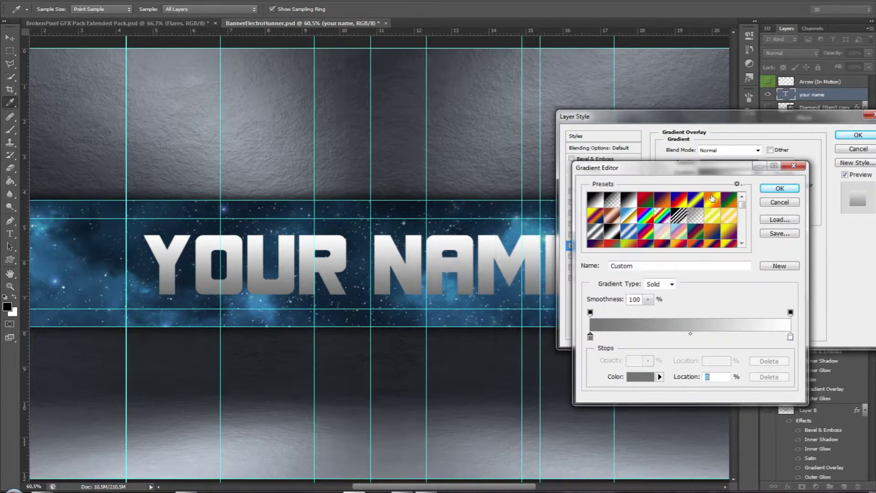
{"action": "left_click", "coordinate": [780, 189]}
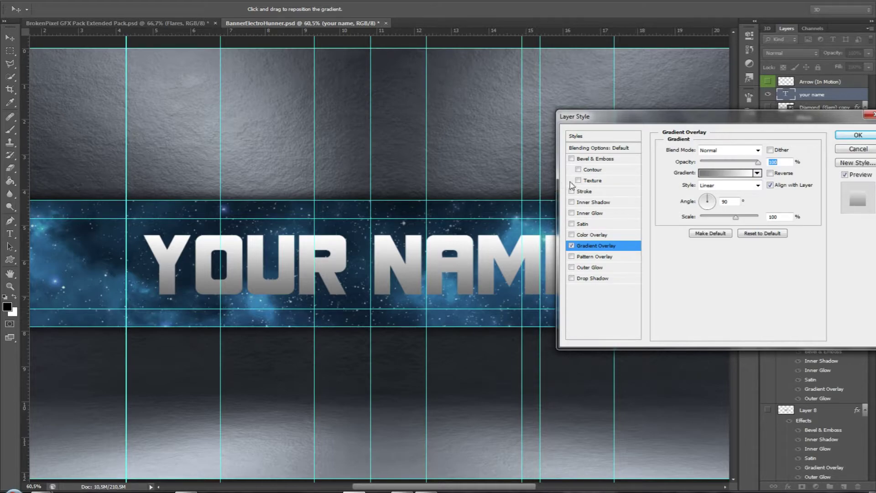
- Enable Bevel & Emboss with Contour on the text, and add a slightly enlarged black Outer Glow plus a Drop Shadow
{"action": "left_click", "coordinate": [572, 159]}
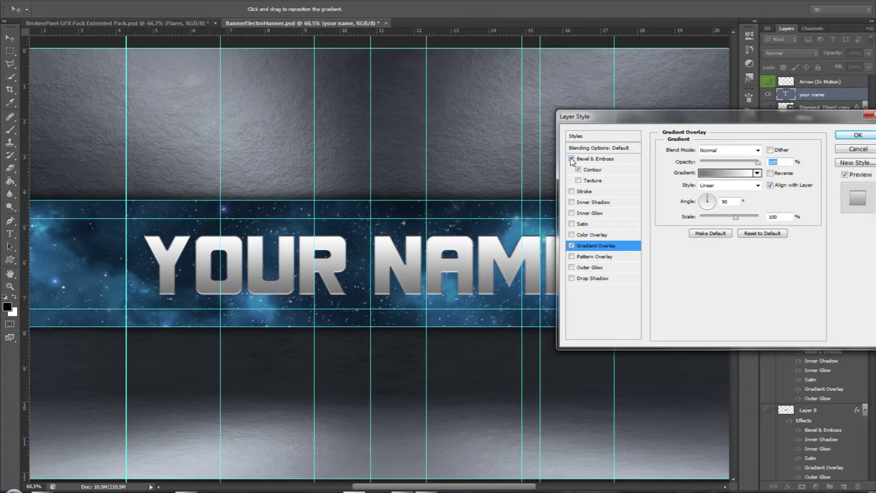
{"action": "left_click", "coordinate": [572, 268]}
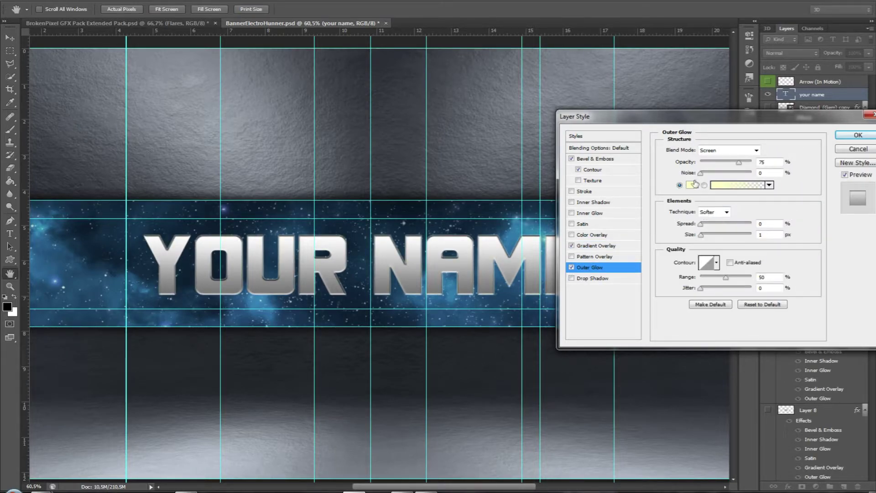
{"action": "left_click", "coordinate": [690, 185]}
{"action": "left_click_drag", "start_coordinate": [542, 293], "coordinate": [506, 328]}
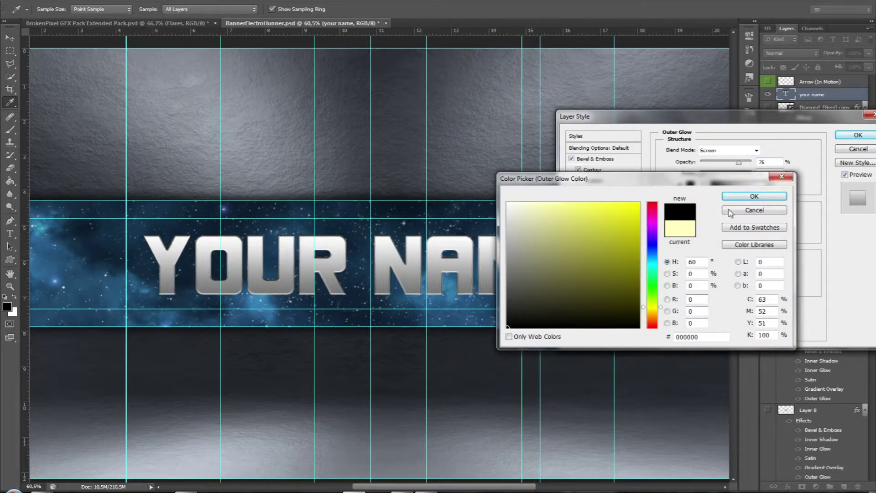
{"action": "left_click", "coordinate": [738, 199]}
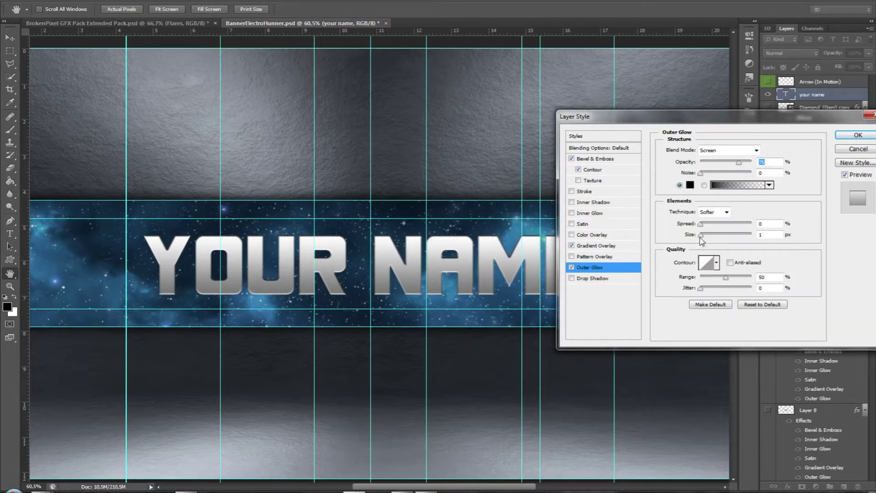
{"action": "left_click_drag", "start_coordinate": [701, 237], "coordinate": [710, 237]}
{"action": "left_click", "coordinate": [593, 278]}
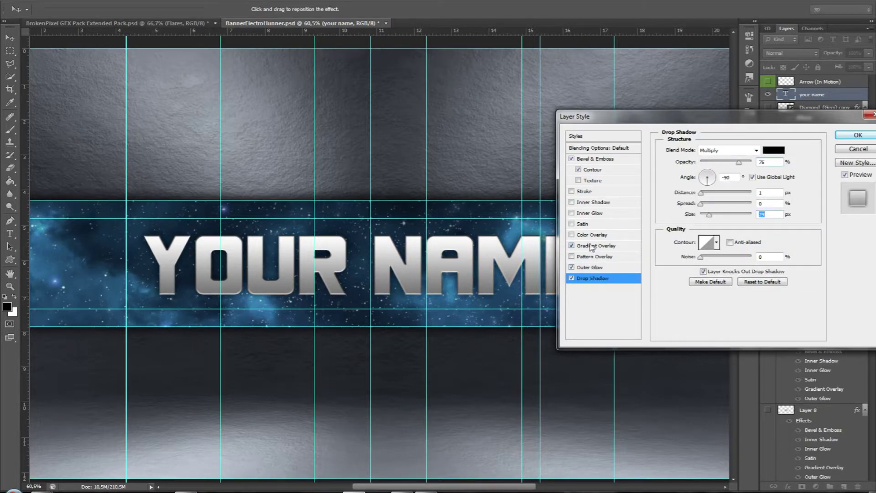
- Enable Inner Shadow on the text and add an Inner Glow coloured black
{"action": "left_click", "coordinate": [572, 203]}
{"action": "left_click", "coordinate": [587, 213]}
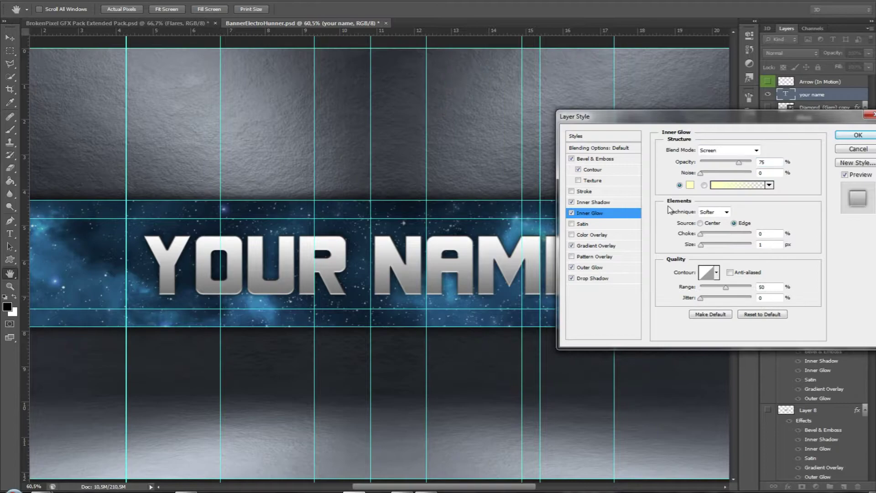
{"action": "left_click", "coordinate": [690, 185]}
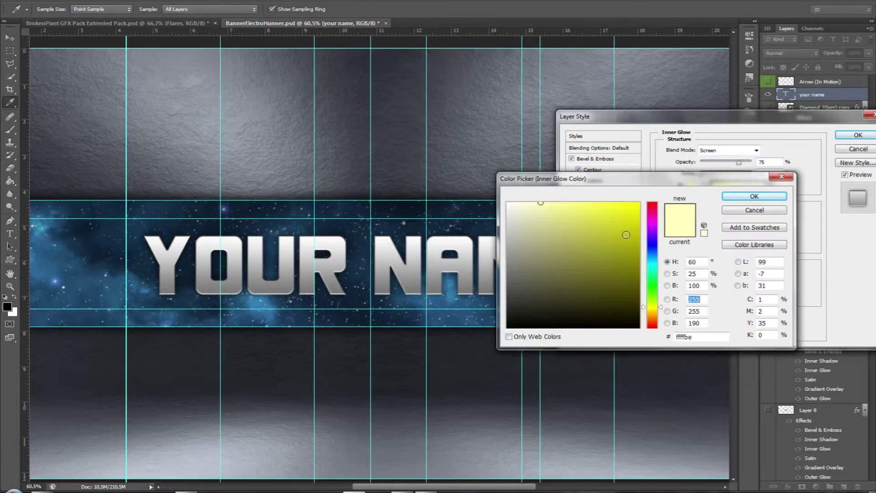
{"action": "left_click_drag", "start_coordinate": [587, 256], "coordinate": [445, 377]}
{"action": "left_click", "coordinate": [767, 197]}
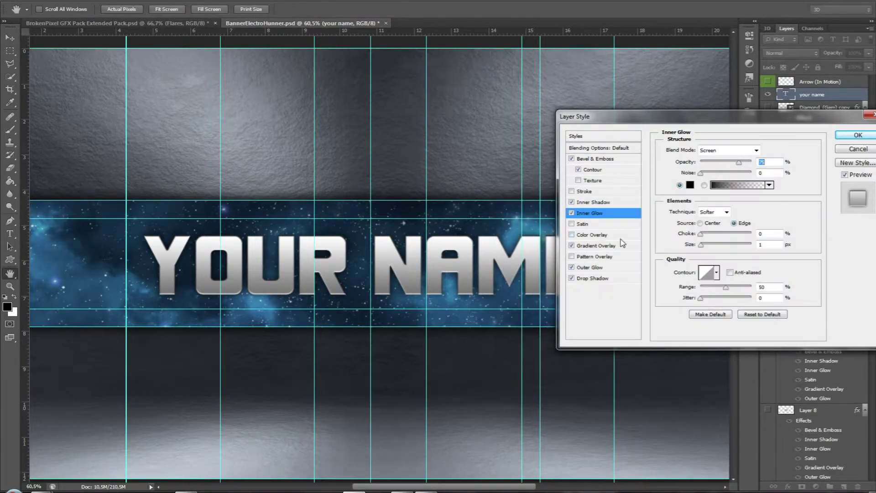
- Adjust the Inner Shadow's choke and size, and apply the layer style to the text
{"action": "left_click", "coordinate": [598, 203]}
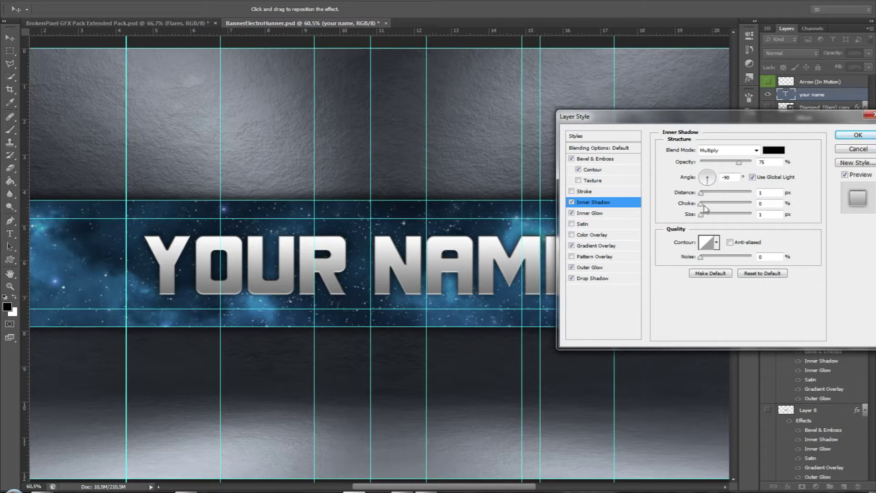
{"action": "left_click_drag", "start_coordinate": [701, 218], "coordinate": [704, 218]}
{"action": "type", "text": "1"}
{"action": "mouse_move", "coordinate": [703, 208]}
{"action": "left_mouse_down"}
{"action": "mouse_move", "coordinate": [729, 208]}
{"action": "mouse_move", "coordinate": [708, 213]}
{"action": "left_mouse_up"}
{"action": "left_click_drag", "start_coordinate": [745, 219], "coordinate": [708, 223]}
{"action": "left_click", "coordinate": [858, 136]}
- Duplicate the "your name" text layer and shorten the copy's text to YOUR
{"action": "scroll", "coordinate": [519, 262], "scroll_direction": "down", "scroll_amount": 1}
{"action": "scroll", "coordinate": [376, 272], "scroll_direction": "up", "scroll_amount": 1}
{"action": "scroll", "coordinate": [347, 255], "scroll_direction": "down", "scroll_amount": 1}
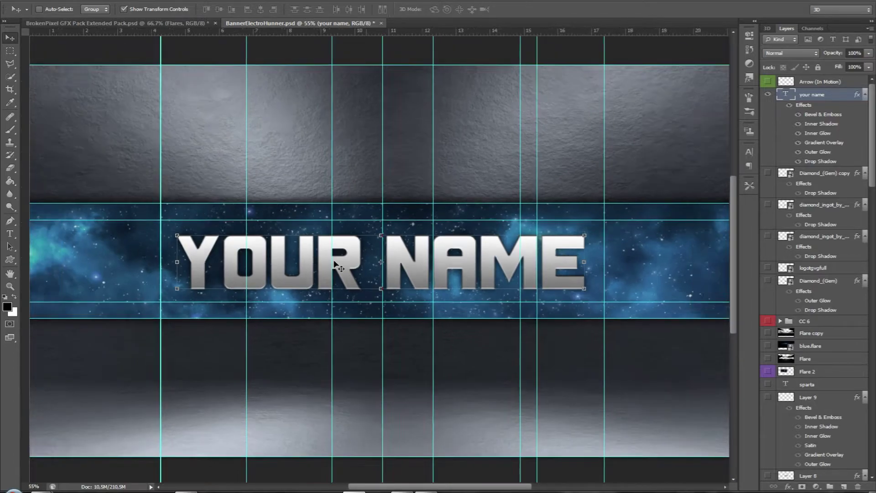
{"action": "scroll", "coordinate": [340, 320], "scroll_direction": "down", "scroll_amount": 1}
{"action": "scroll", "coordinate": [342, 321], "scroll_direction": "up", "scroll_amount": 1}
{"action": "scroll", "coordinate": [345, 319], "scroll_direction": "up", "scroll_amount": 1}
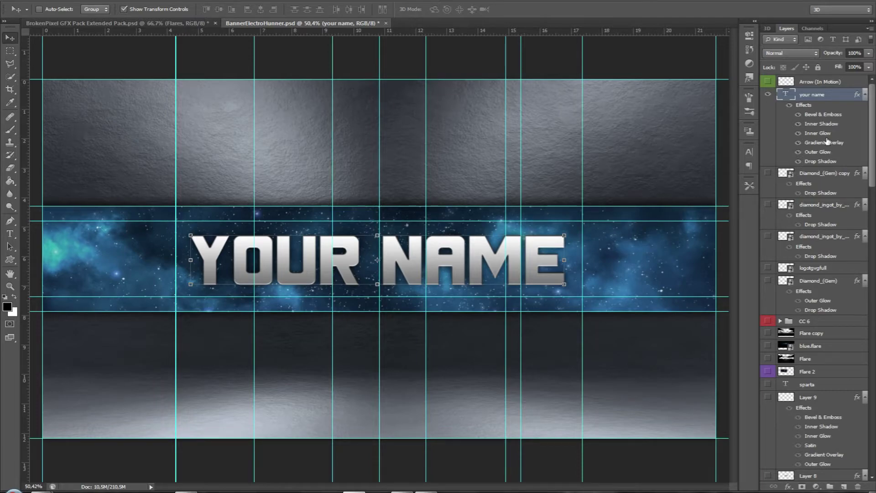
{"action": "right_click", "coordinate": [825, 98]}
{"action": "left_click", "coordinate": [744, 116]}
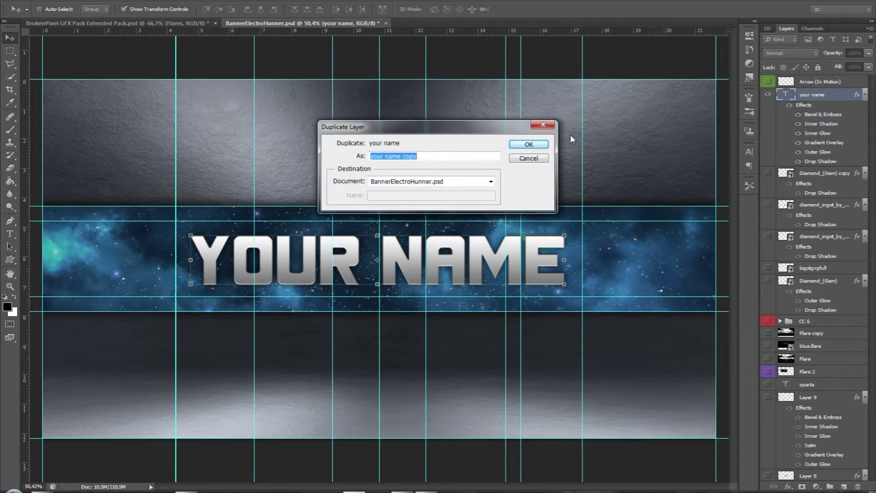
{"action": "left_click", "coordinate": [529, 144]}
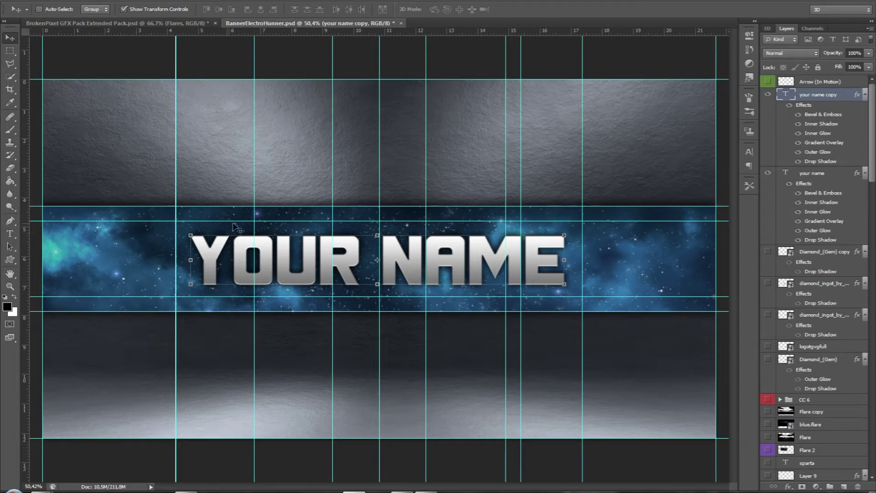
{"action": "key", "text": "t"}
{"action": "left_click", "coordinate": [556, 249]}
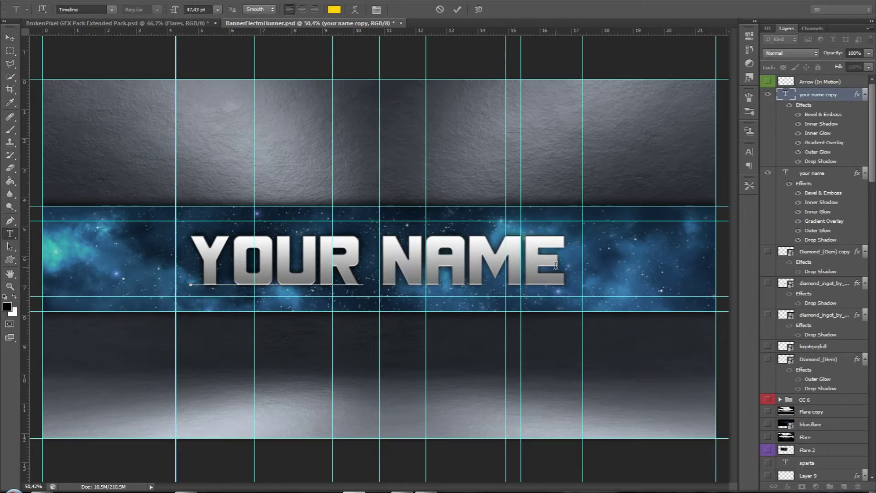
{"action": "left_click", "coordinate": [458, 9]}
- Shorten the original "your name" layer's text to NAME
{"action": "left_click", "coordinate": [797, 176]}
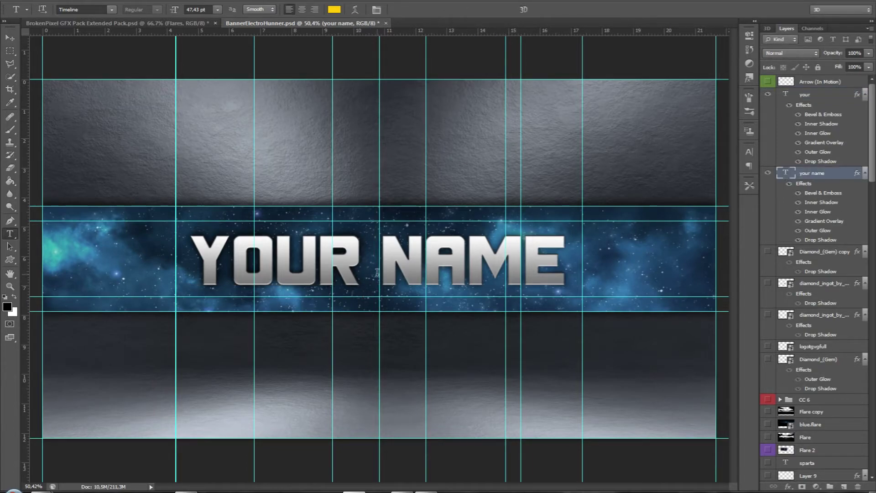
{"action": "left_click", "coordinate": [378, 269]}
{"action": "key", "text": "BackSpace"}
{"action": "key", "text": "BackSpace"}
{"action": "key", "text": "BackSpace"}
{"action": "key", "text": "BackSpace"}
{"action": "key", "text": "BackSpace"}
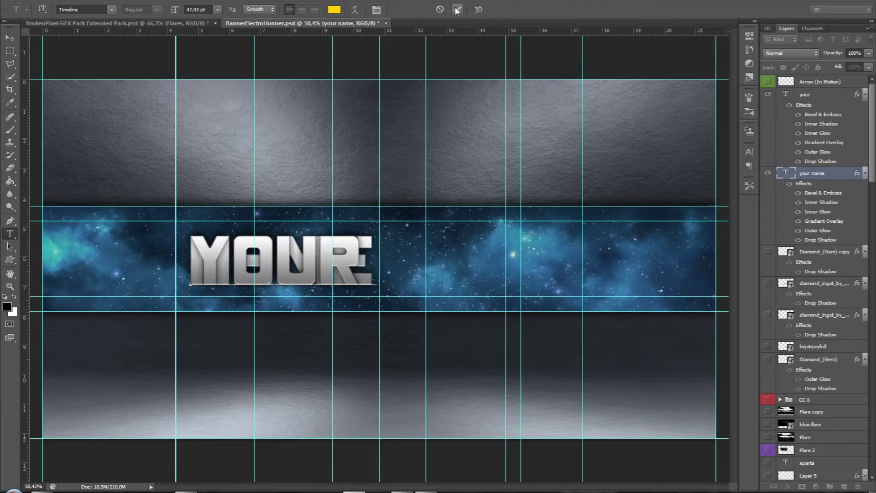
{"action": "left_click", "coordinate": [457, 9]}
- Separate the overlapping words by moving NAME towards the right of the band and stacking YOUR directly above it
{"action": "left_click", "coordinate": [10, 38]}
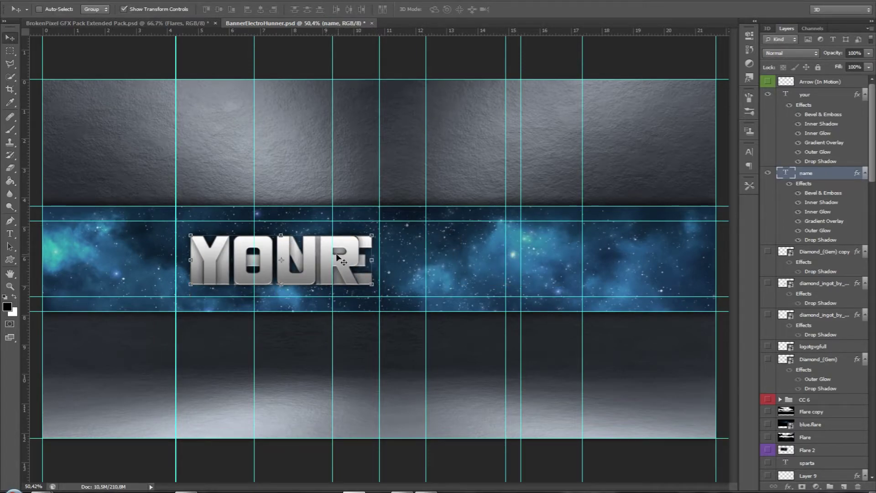
{"action": "left_click_drag", "start_coordinate": [339, 261], "coordinate": [517, 262]}
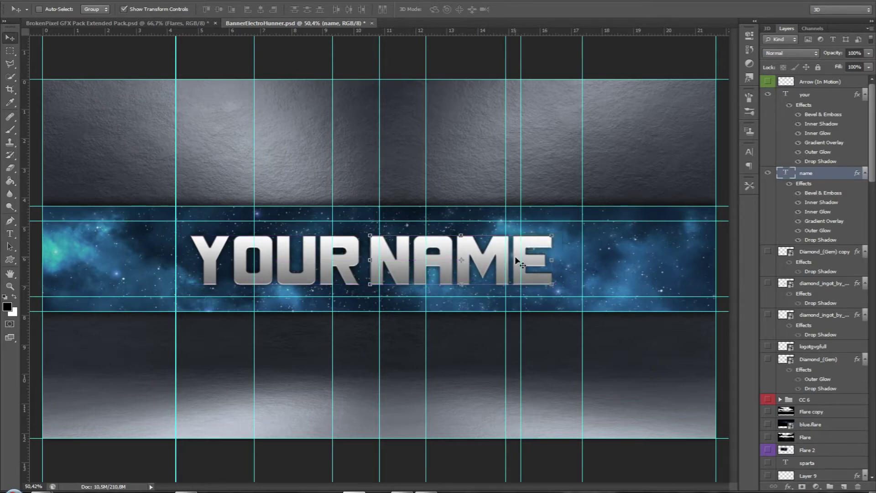
{"action": "left_click", "coordinate": [804, 95]}
{"action": "left_click_drag", "start_coordinate": [323, 269], "coordinate": [504, 210]}
- Scale the YOUR and NAME layers together to about 75% and centre them within the galaxy band
{"action": "left_click", "coordinate": [818, 181], "text": "shift"}
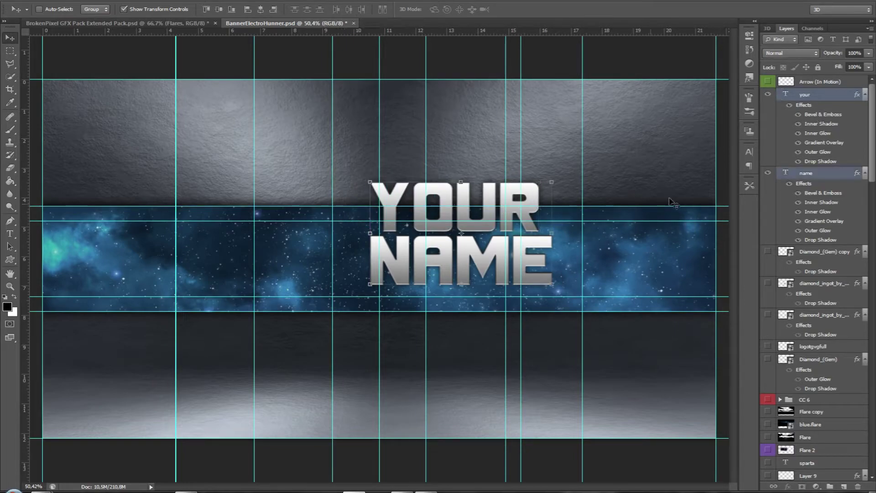
{"action": "left_click_drag", "start_coordinate": [551, 180], "coordinate": [513, 203]}
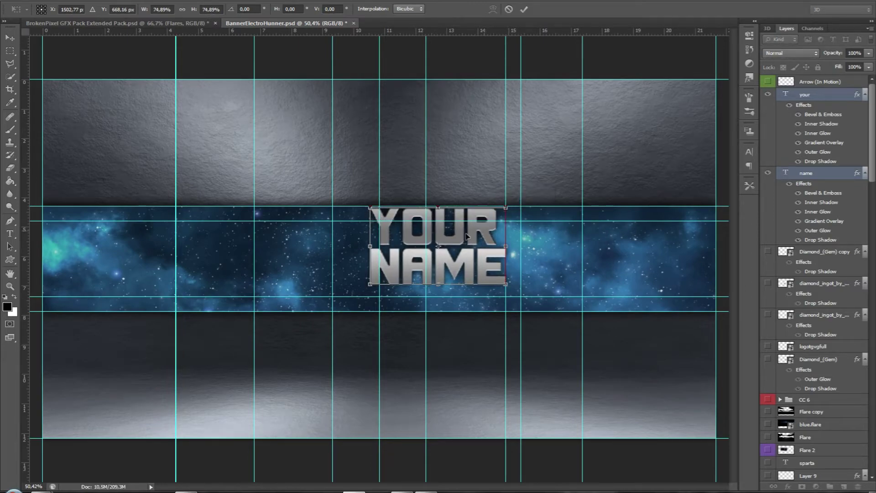
{"action": "left_click_drag", "start_coordinate": [477, 233], "coordinate": [413, 257]}
{"action": "scroll", "coordinate": [387, 269], "scroll_direction": "down", "scroll_amount": 6}
{"action": "scroll", "coordinate": [387, 270], "scroll_direction": "up", "scroll_amount": 5}
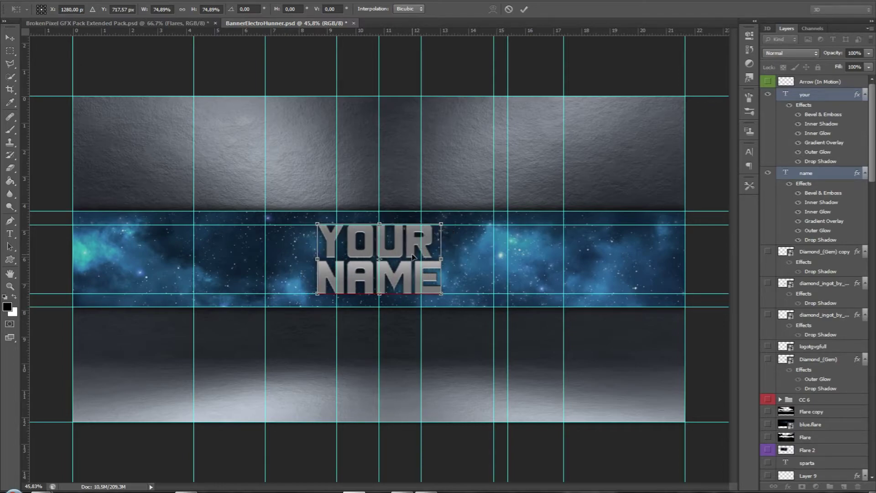
{"action": "left_click", "coordinate": [524, 9]}
{"action": "scroll", "coordinate": [428, 248], "scroll_direction": "up", "scroll_amount": 1}
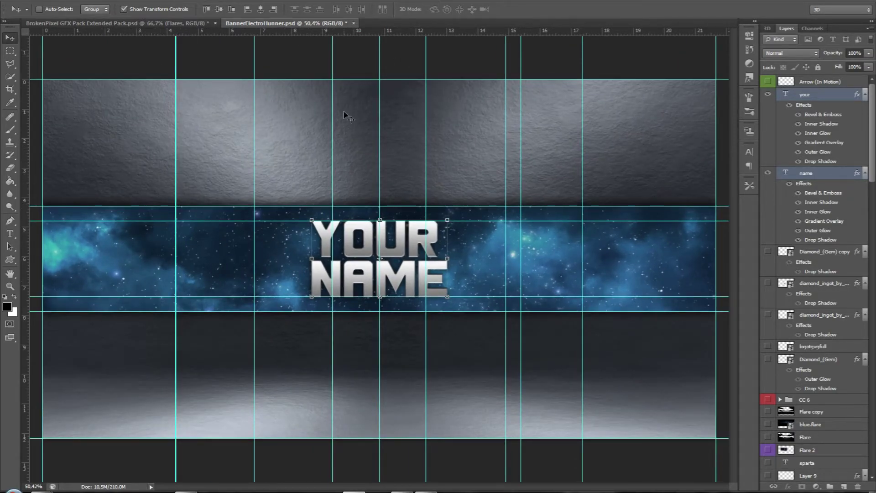
- Show the Flare copy and Flare layers in the banner document, leaving blue.flare hidden
{"action": "left_click", "coordinate": [204, 22]}
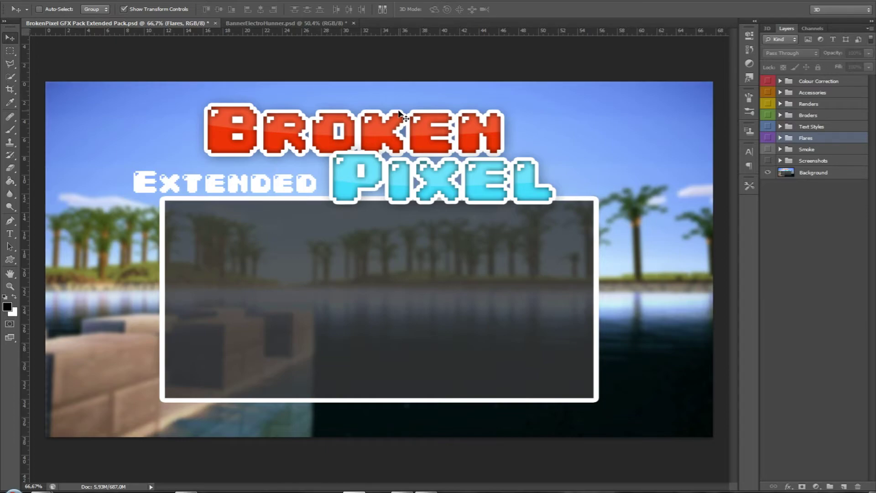
{"action": "key", "text": "ctrl+Tab"}
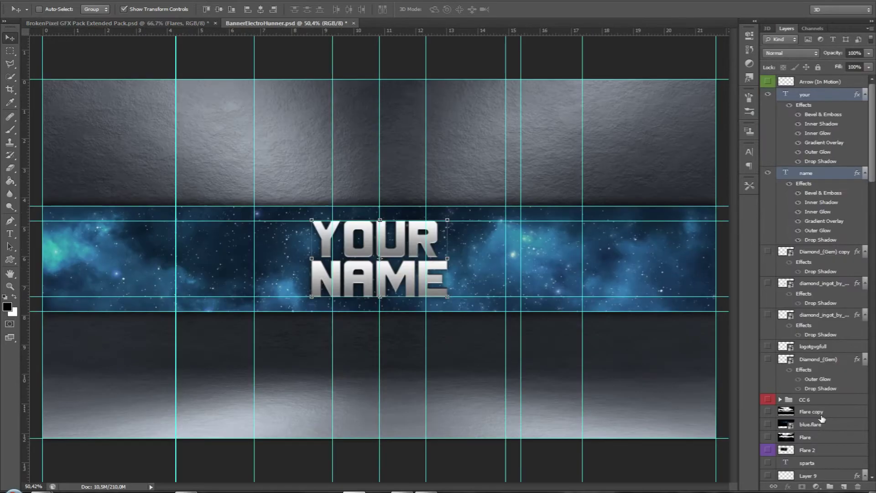
{"action": "left_click", "coordinate": [821, 415]}
{"action": "left_click", "coordinate": [768, 412]}
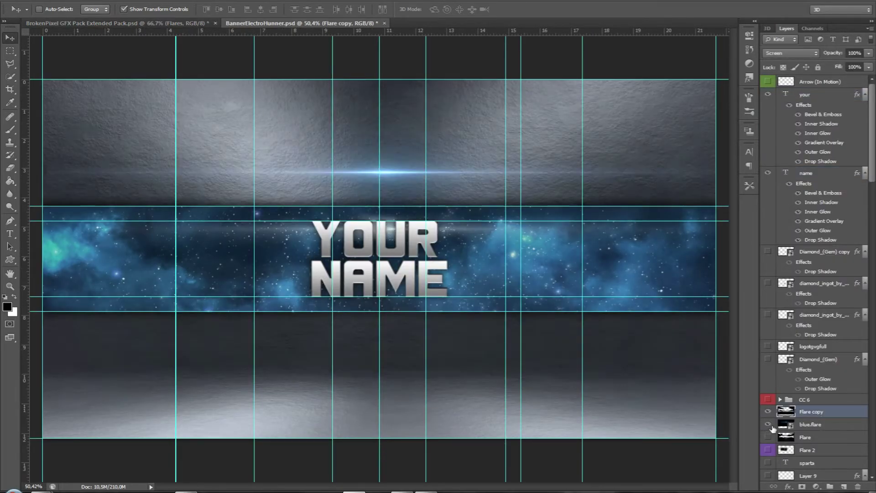
{"action": "left_click", "coordinate": [768, 437]}
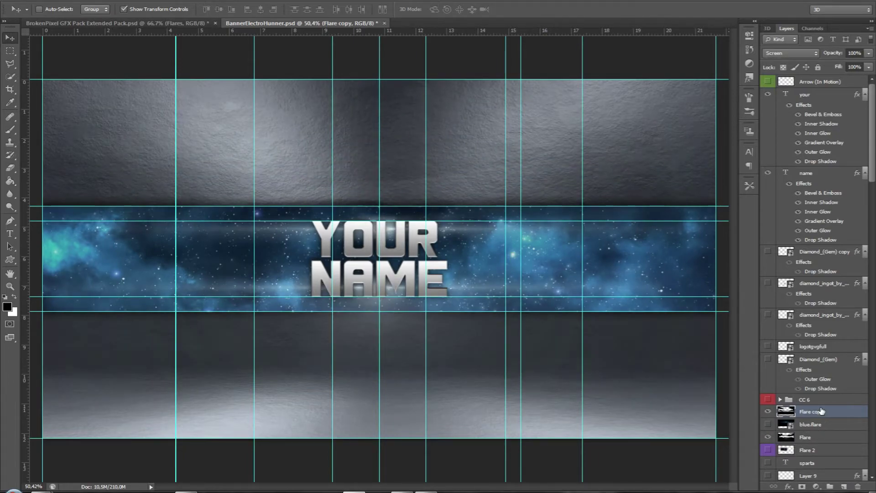
{"action": "left_click", "coordinate": [821, 410]}
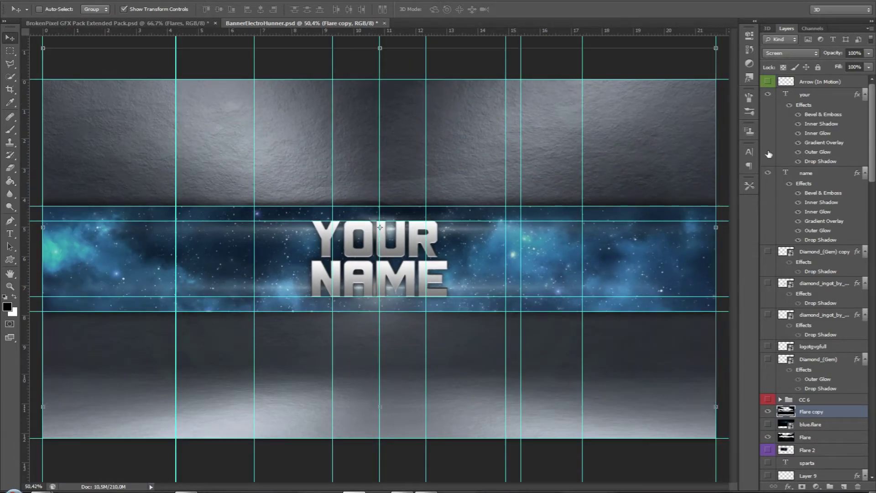
{"action": "scroll", "coordinate": [771, 183], "scroll_direction": "down", "scroll_amount": 10}
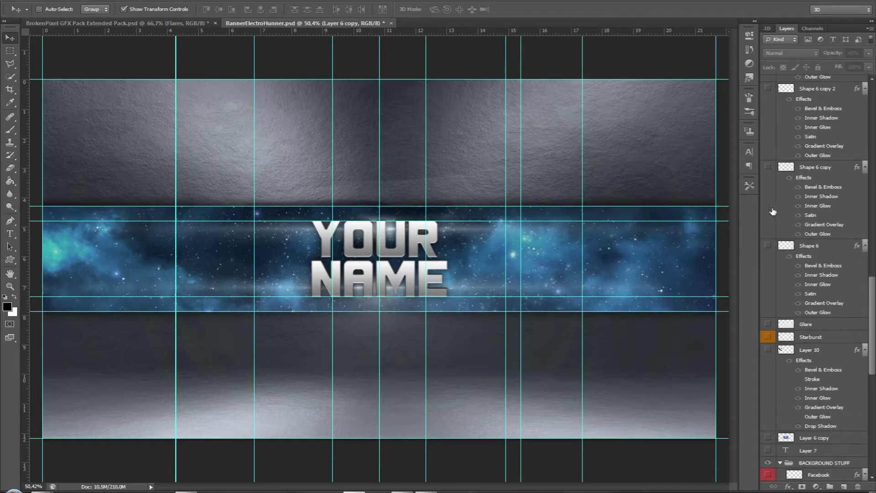
- Show the glowing frame layers Layer 8 and Layer 9 and select both of them
{"action": "left_click", "coordinate": [768, 246]}
{"action": "left_click", "coordinate": [769, 246]}
{"action": "scroll", "coordinate": [768, 221], "scroll_direction": "up", "scroll_amount": 4}
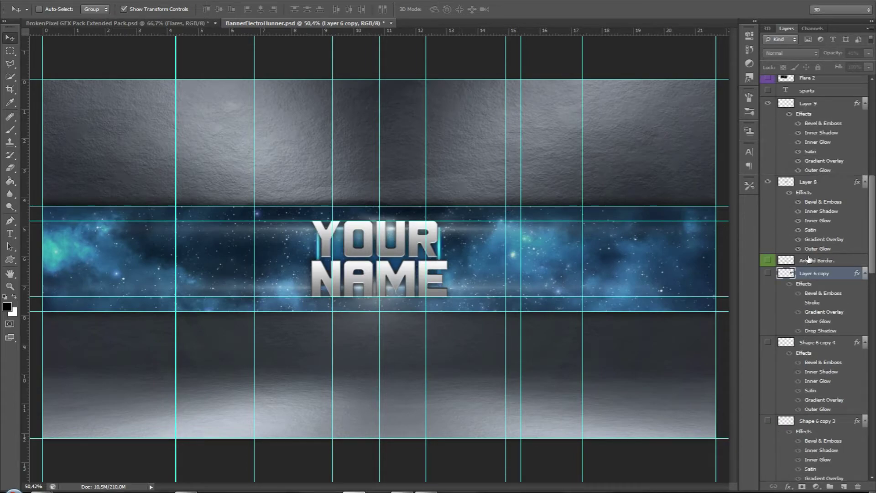
{"action": "left_click", "coordinate": [817, 342]}
{"action": "left_click", "coordinate": [815, 183]}
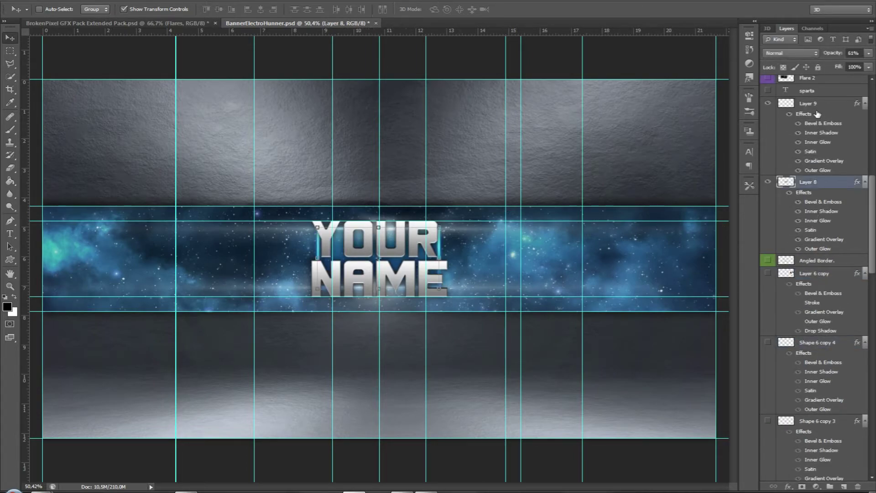
{"action": "left_click", "coordinate": [816, 104], "text": "ctrl"}
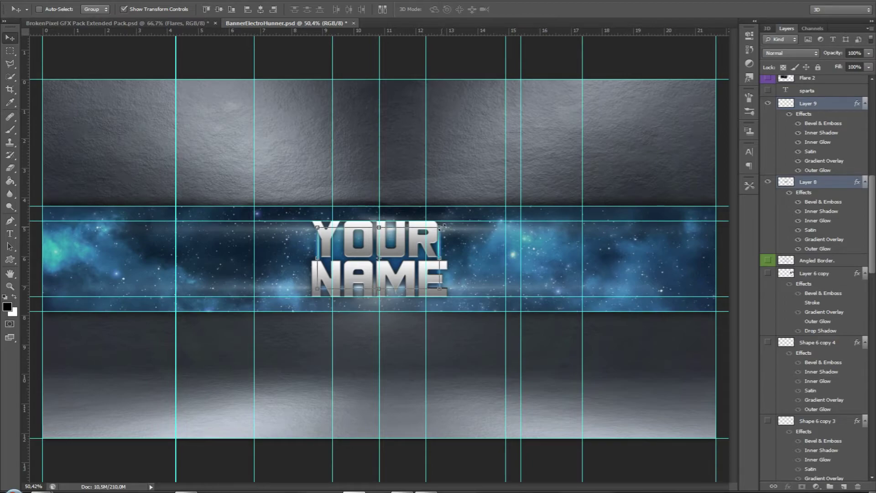
- Enlarge the Layer 8 and Layer 9 frame on all sides so it surrounds the stacked YOUR NAME text
{"action": "left_click_drag", "start_coordinate": [442, 227], "coordinate": [458, 216]}
{"action": "left_click_drag", "start_coordinate": [317, 291], "coordinate": [306, 306]}
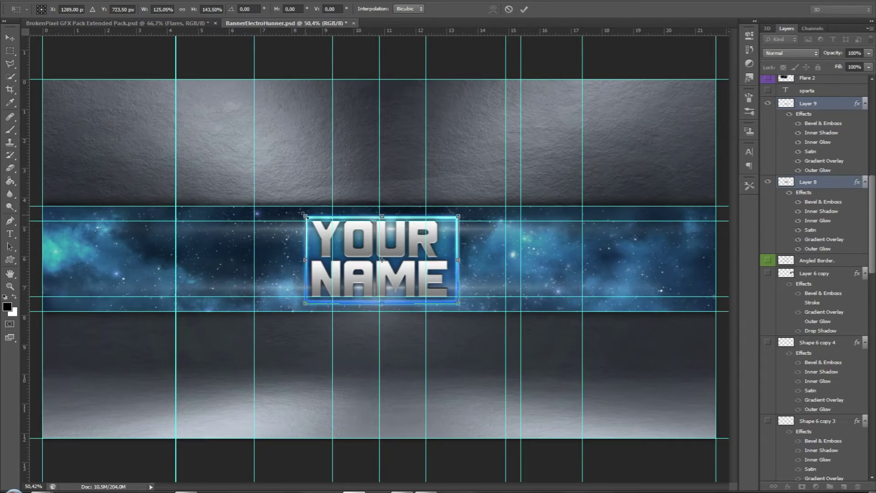
{"action": "left_click_drag", "start_coordinate": [305, 214], "coordinate": [302, 213]}
{"action": "left_click", "coordinate": [526, 11]}
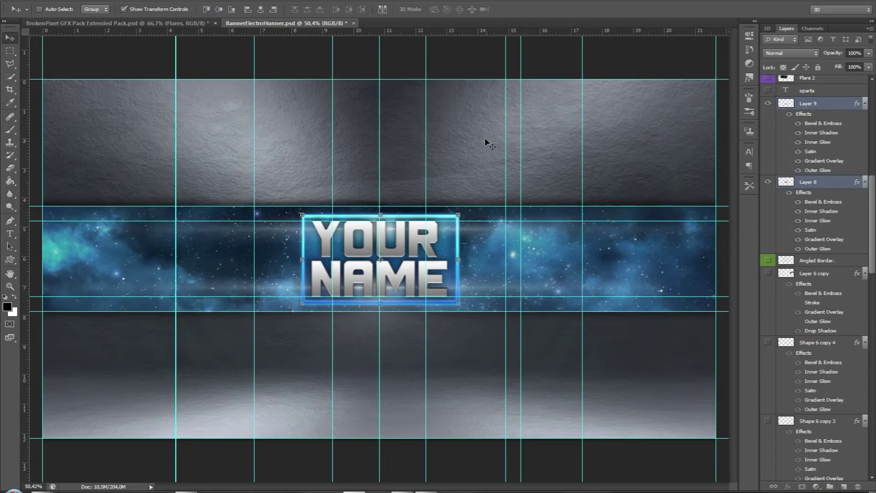
{"action": "scroll", "coordinate": [461, 165], "scroll_direction": "down", "scroll_amount": 1}
{"action": "scroll", "coordinate": [449, 184], "scroll_direction": "up", "scroll_amount": 2}
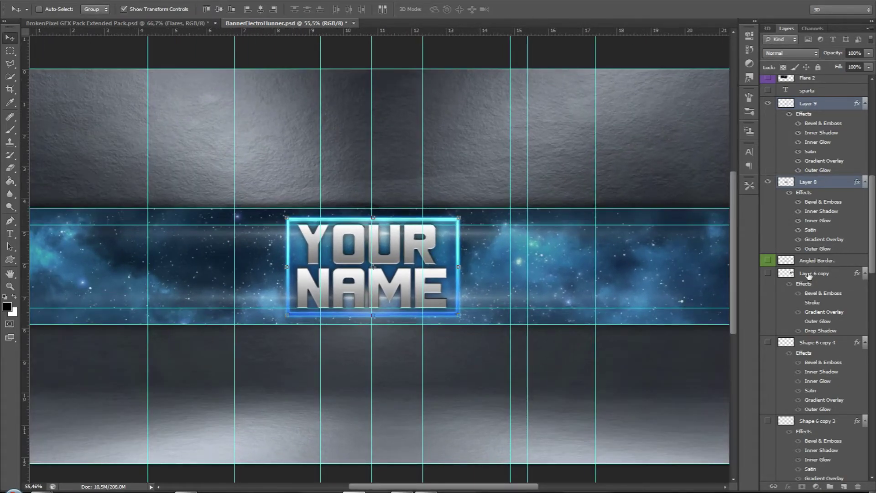
- Move the Flare copy layer up so its light sits on the centre of the frame's upper edge
{"action": "scroll", "coordinate": [807, 254], "scroll_direction": "up", "scroll_amount": 5}
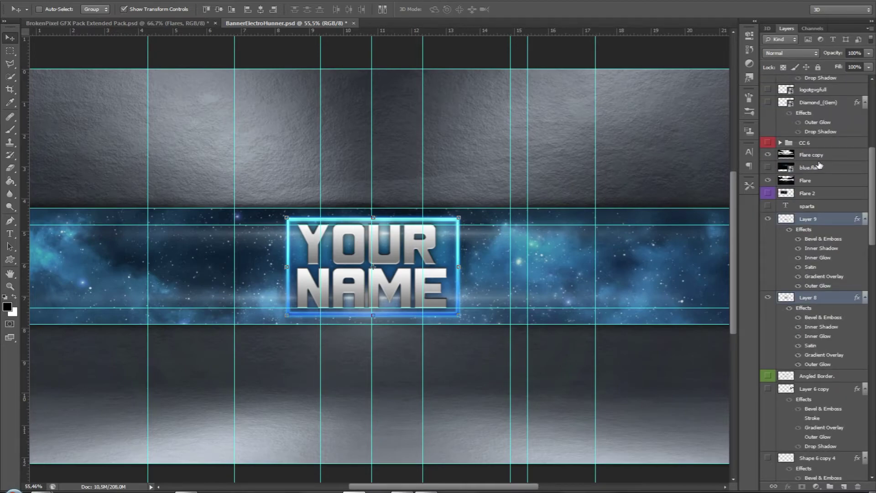
{"action": "left_click", "coordinate": [820, 166]}
{"action": "left_click", "coordinate": [818, 156]}
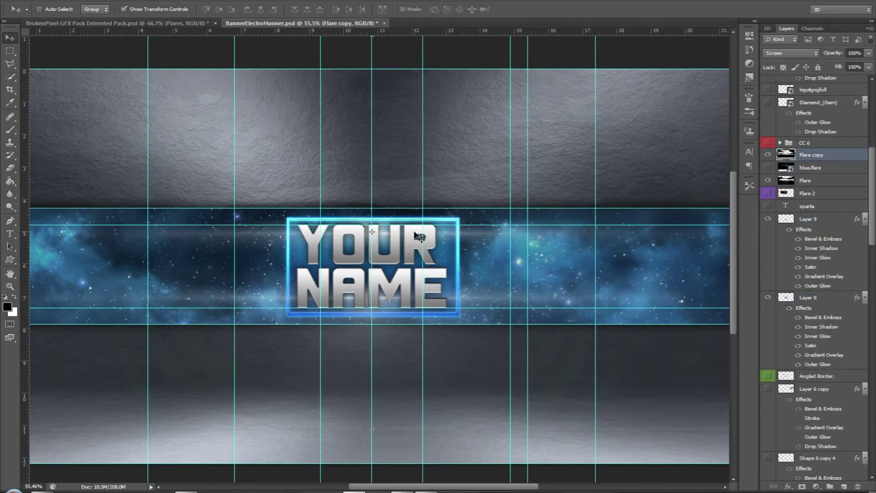
{"action": "left_click_drag", "start_coordinate": [396, 219], "coordinate": [394, 211]}
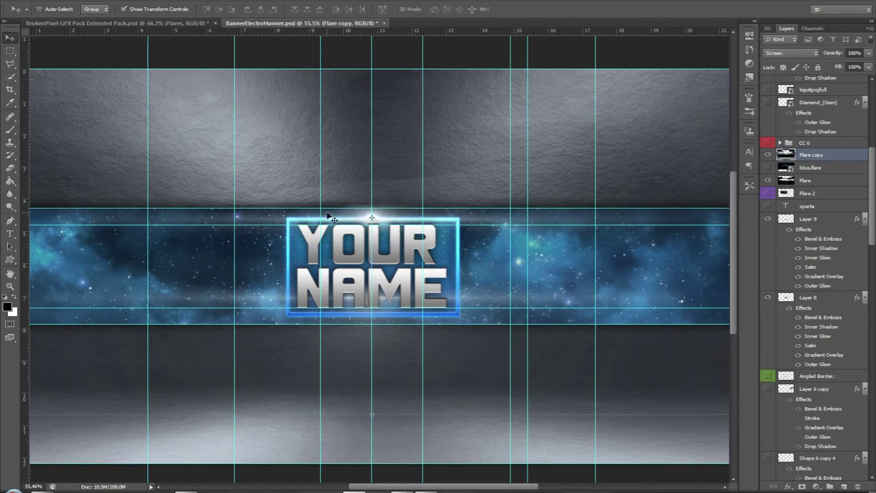
- Move the Flare layer so its light sits on the centre of the frame's lower edge
{"action": "left_click", "coordinate": [821, 181]}
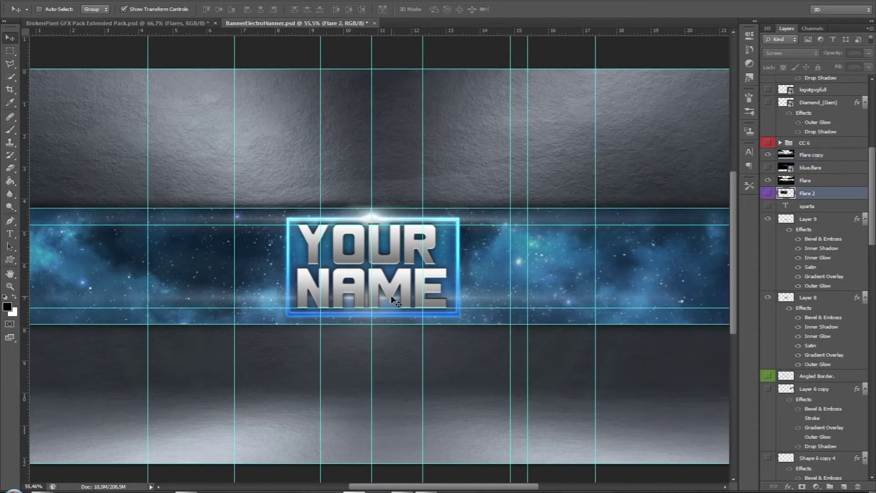
{"action": "scroll", "coordinate": [391, 295], "scroll_direction": "up", "scroll_amount": 4}
{"action": "left_click_drag", "start_coordinate": [386, 332], "coordinate": [385, 323]}
{"action": "scroll", "coordinate": [387, 322], "scroll_direction": "down", "scroll_amount": 4}
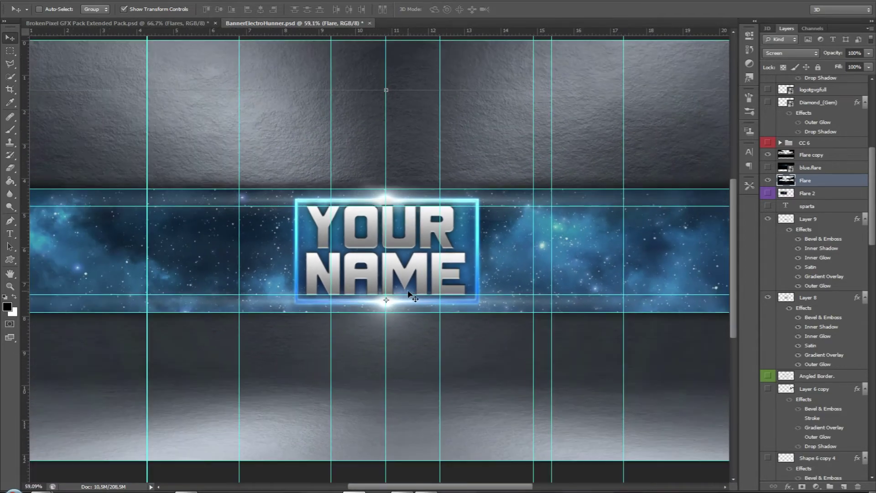
{"action": "scroll", "coordinate": [410, 294], "scroll_direction": "down", "scroll_amount": 1}
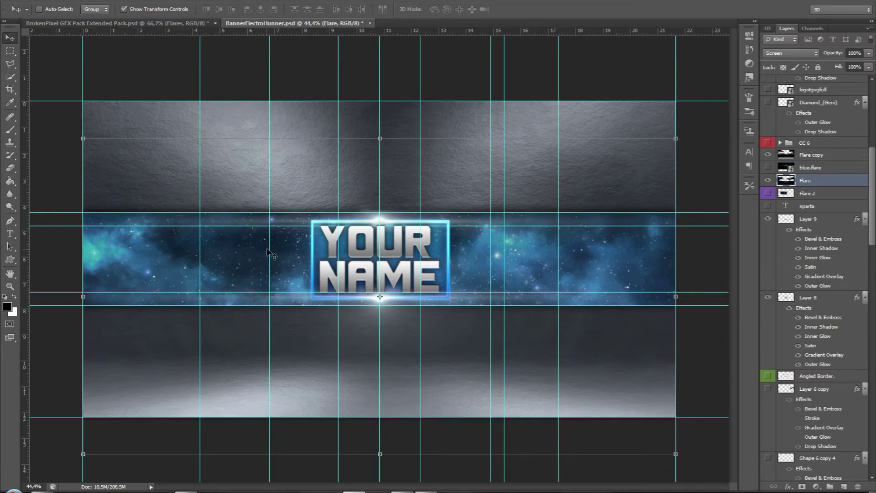
{"action": "scroll", "coordinate": [379, 261], "scroll_direction": "up", "scroll_amount": 1}
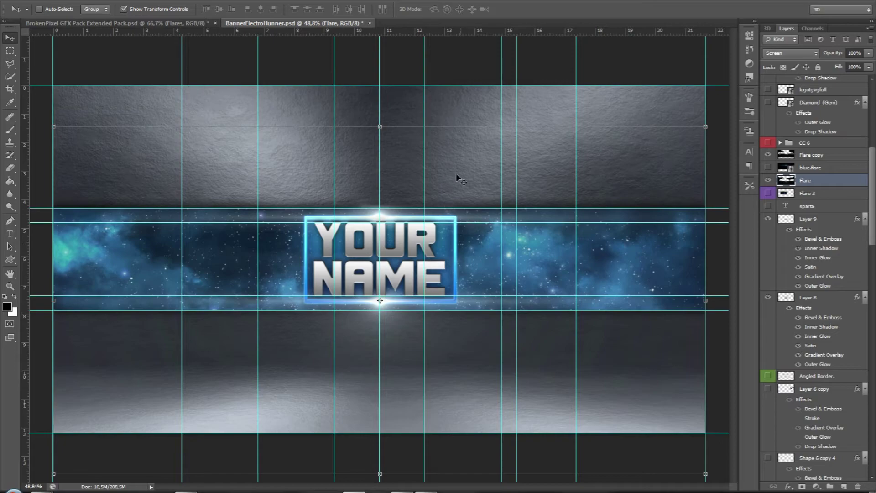
- Preview the Flat, Angled and Curved borders in the Broders group of the BrokenPixel GFX Pack document
{"action": "left_click", "coordinate": [51, 22]}
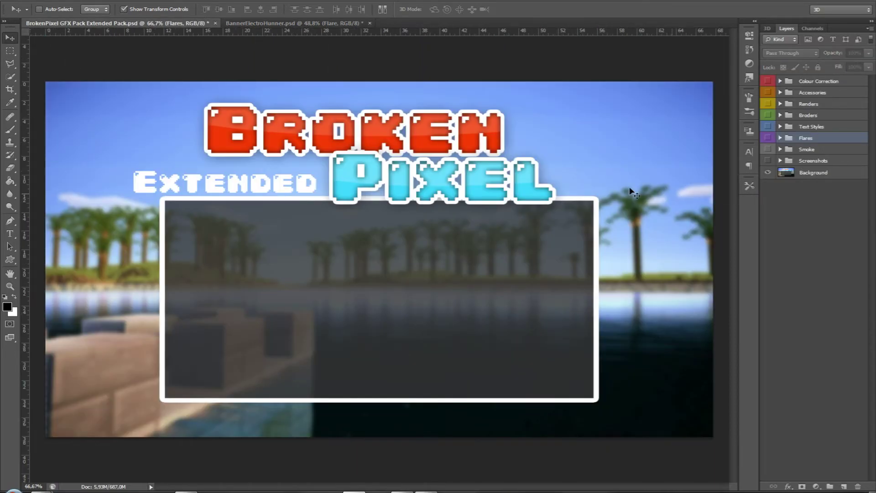
{"action": "left_click", "coordinate": [781, 116]}
{"action": "left_click", "coordinate": [813, 153]}
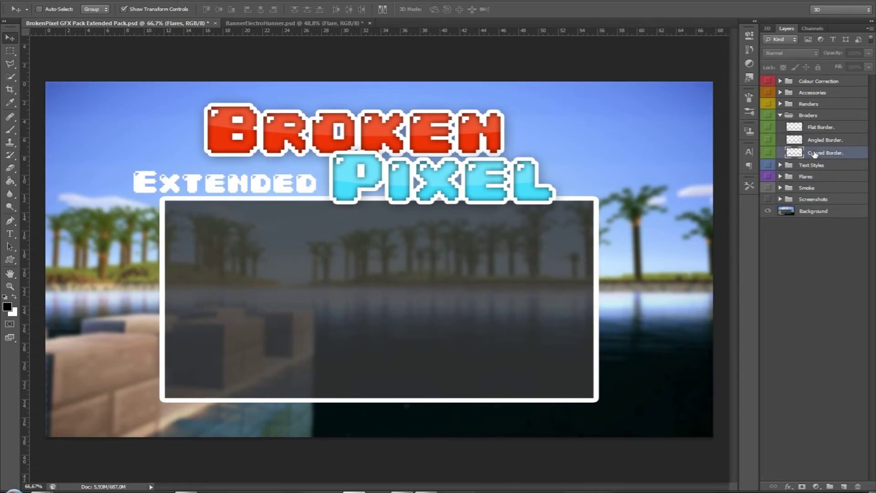
{"action": "left_click", "coordinate": [817, 130]}
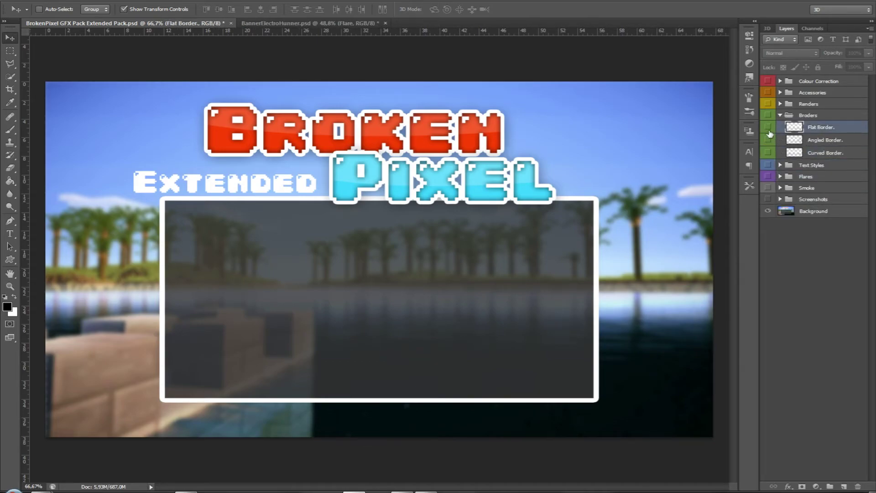
{"action": "left_click", "coordinate": [769, 130]}
{"action": "left_click", "coordinate": [768, 129]}
{"action": "left_click", "coordinate": [769, 140]}
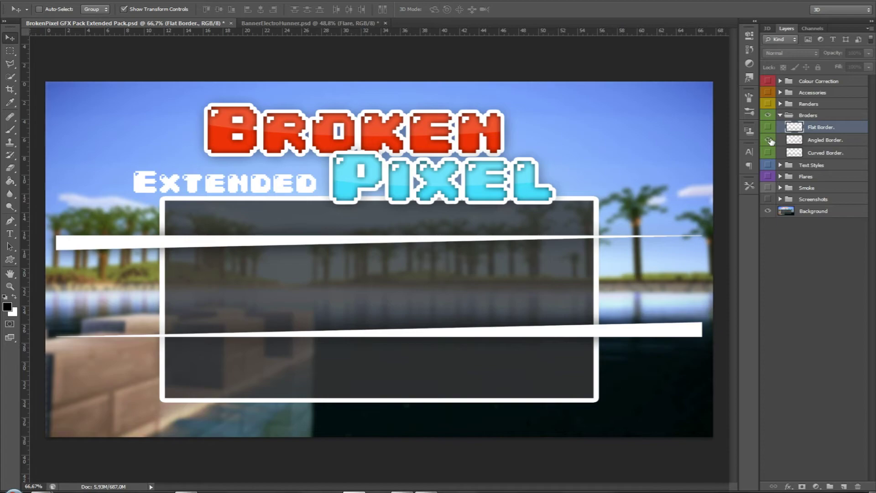
{"action": "left_click", "coordinate": [770, 140]}
{"action": "left_click", "coordinate": [770, 153]}
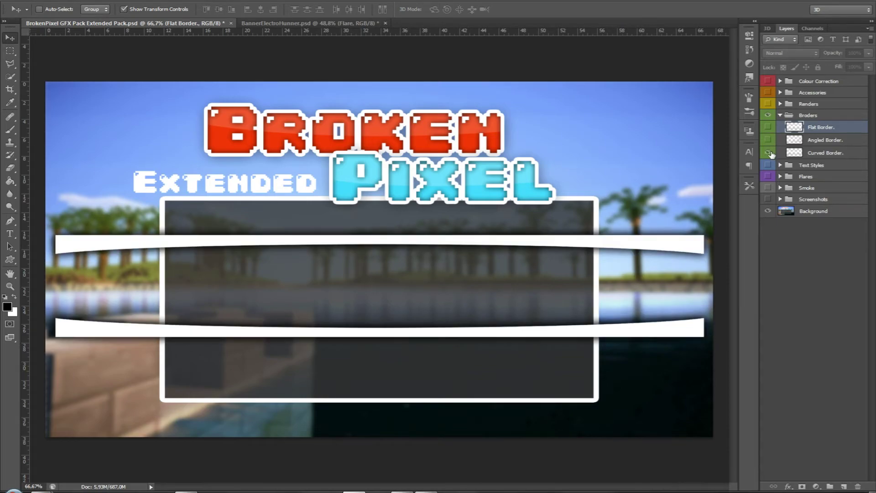
{"action": "left_click", "coordinate": [771, 155]}
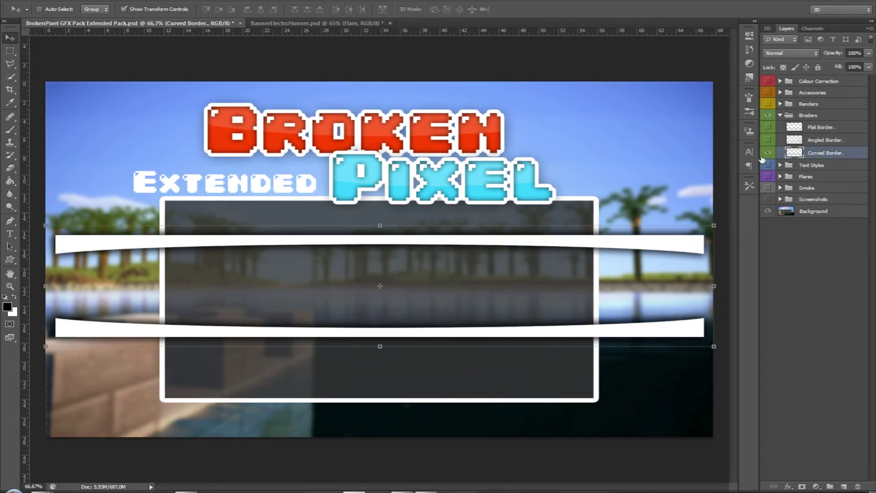
- Bring the Angled Border into the banner document and scale it to about 129% wide and 125% high
{"action": "left_click", "coordinate": [769, 152]}
{"action": "left_click", "coordinate": [769, 139]}
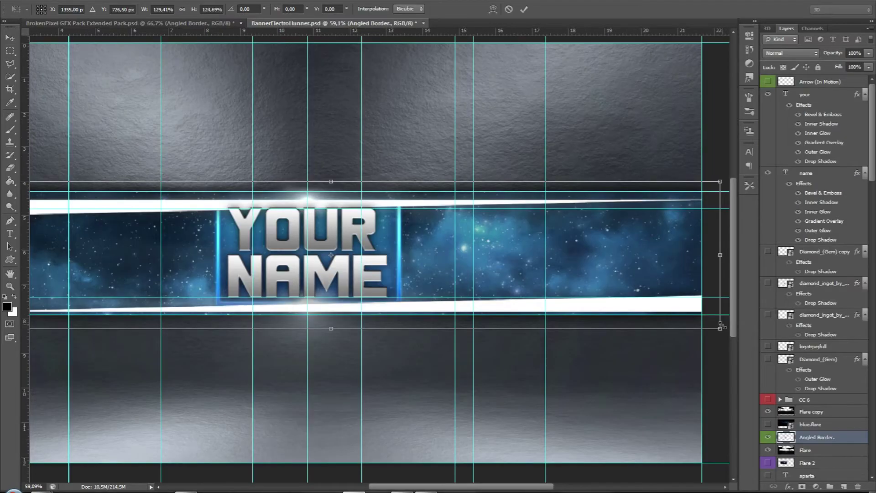
{"action": "scroll", "coordinate": [53, 190], "scroll_direction": "down", "scroll_amount": 1}
{"action": "scroll", "coordinate": [53, 190], "scroll_direction": "up", "scroll_amount": 1}
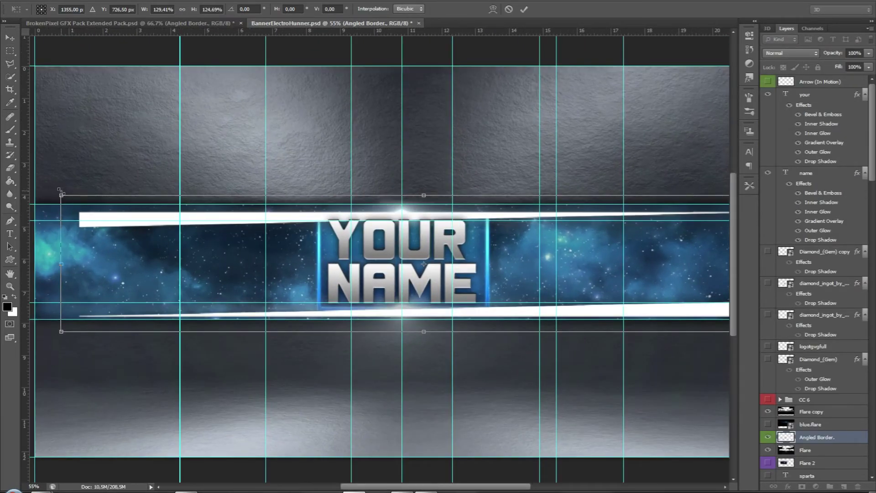
- Stretch the Angled Border to about 141% wide and 137% high so it spans the galaxy band edge to edge
{"action": "left_click_drag", "start_coordinate": [61, 191], "coordinate": [30, 187]}
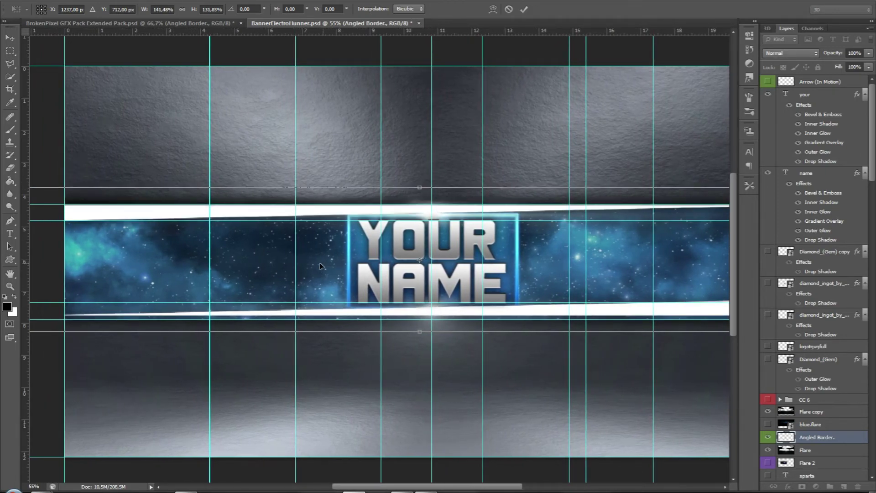
{"action": "mouse_move", "coordinate": [321, 265]}
{"action": "left_mouse_down"}
{"action": "mouse_move", "coordinate": [303, 242]}
{"action": "mouse_move", "coordinate": [327, 244]}
{"action": "mouse_move", "coordinate": [312, 269]}
{"action": "left_mouse_up"}
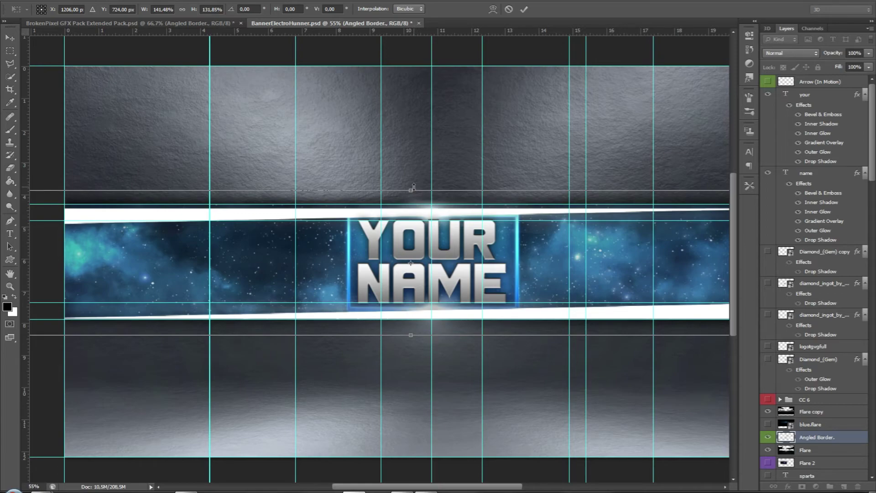
{"action": "left_click_drag", "start_coordinate": [413, 187], "coordinate": [413, 184]}
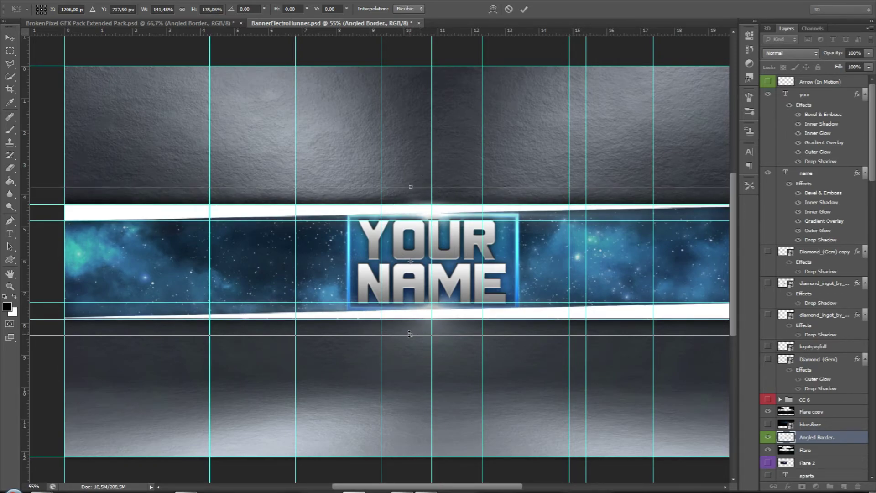
{"action": "left_click_drag", "start_coordinate": [410, 333], "coordinate": [411, 337]}
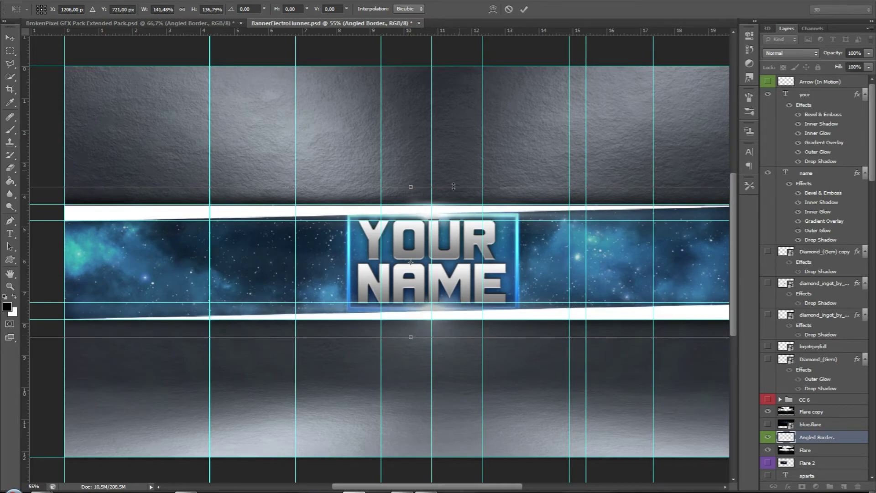
{"action": "left_click", "coordinate": [524, 9]}
{"action": "left_click_drag", "start_coordinate": [507, 230], "coordinate": [507, 227]}
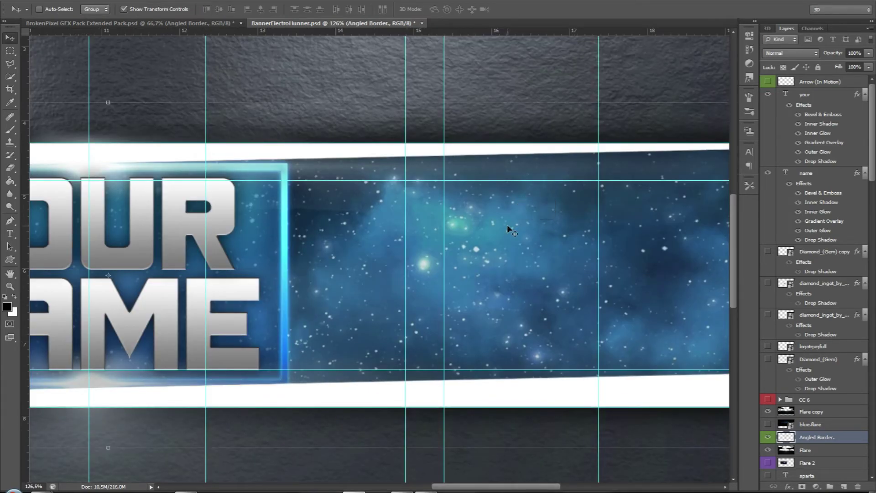
{"action": "scroll", "coordinate": [496, 225], "scroll_direction": "down", "scroll_amount": 4}
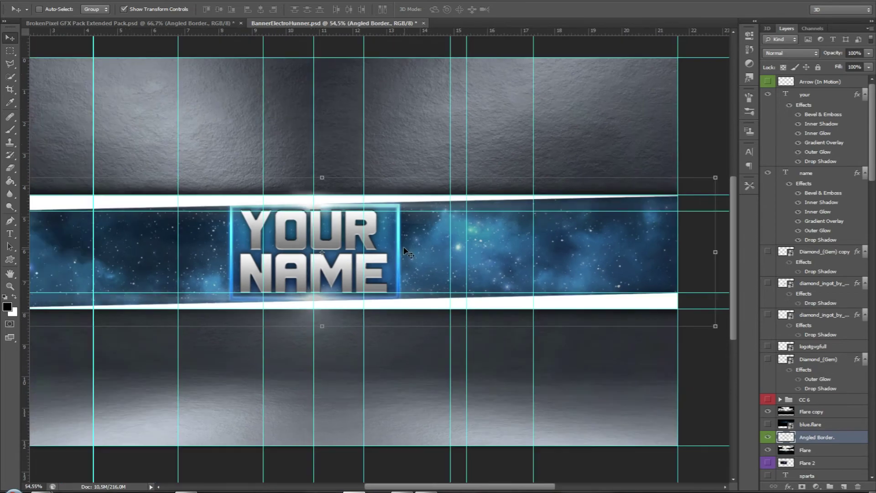
{"action": "scroll", "coordinate": [421, 259], "scroll_direction": "up", "scroll_amount": 1}
{"action": "scroll", "coordinate": [248, 256], "scroll_direction": "down", "scroll_amount": 4}
{"action": "scroll", "coordinate": [240, 274], "scroll_direction": "up", "scroll_amount": 2}
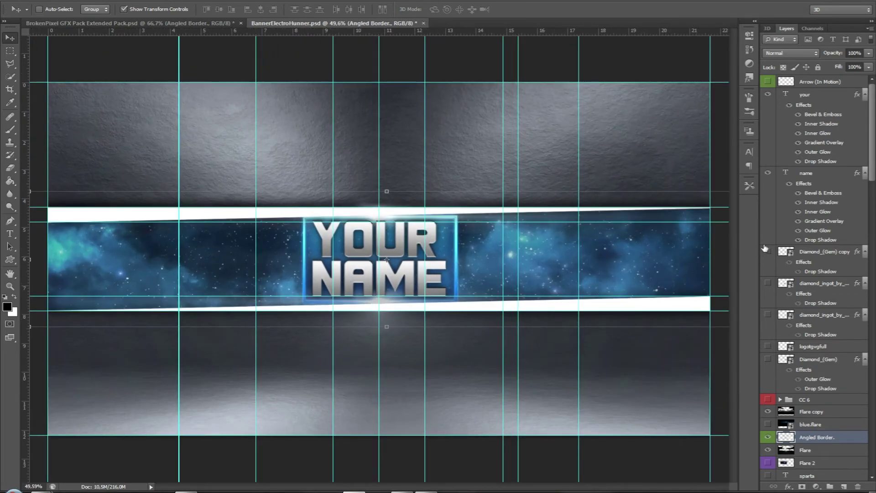
- Select the your, name, Flare copy, Flare, Layer 9 and Layer 8 layers together
{"action": "left_click", "coordinate": [812, 173]}
{"action": "left_click", "coordinate": [827, 95], "text": "ctrl"}
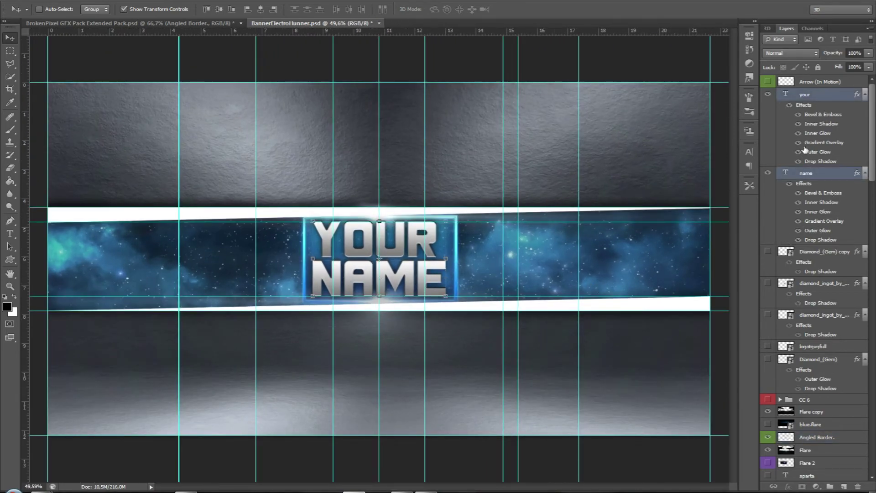
{"action": "scroll", "coordinate": [827, 256], "scroll_direction": "down", "scroll_amount": 5}
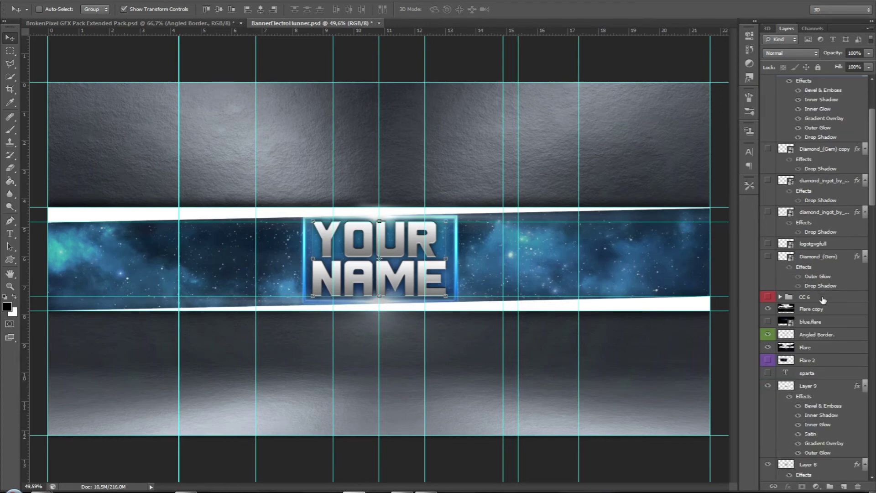
{"action": "left_click", "coordinate": [817, 309]}
{"action": "left_click", "coordinate": [817, 349], "text": "ctrl"}
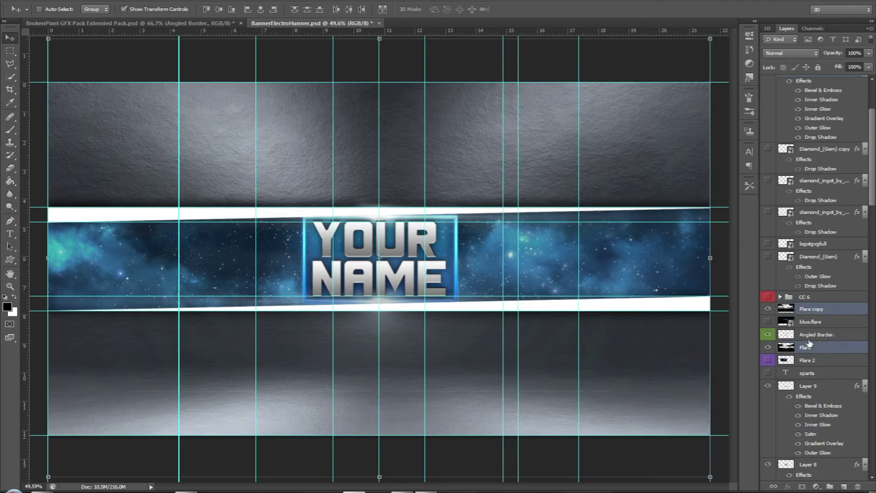
{"action": "scroll", "coordinate": [818, 333], "scroll_direction": "down", "scroll_amount": 4}
{"action": "left_click", "coordinate": [817, 312], "text": "ctrl"}
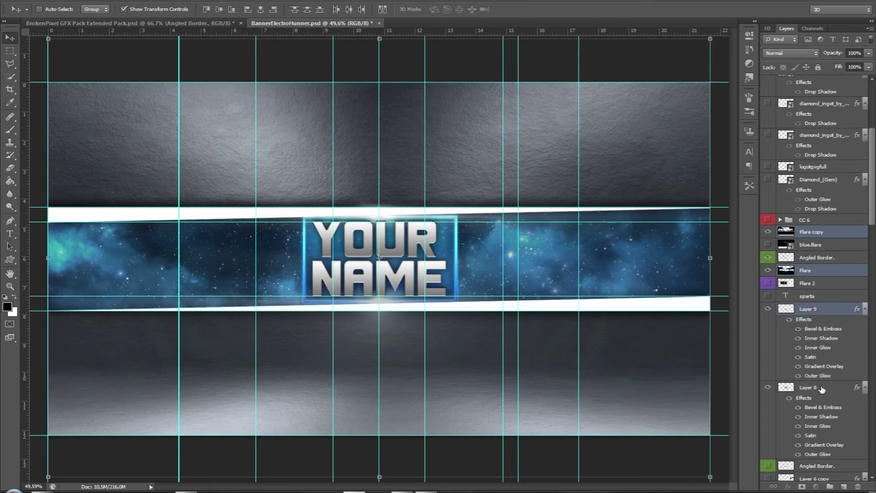
{"action": "left_click", "coordinate": [827, 387], "text": "ctrl"}
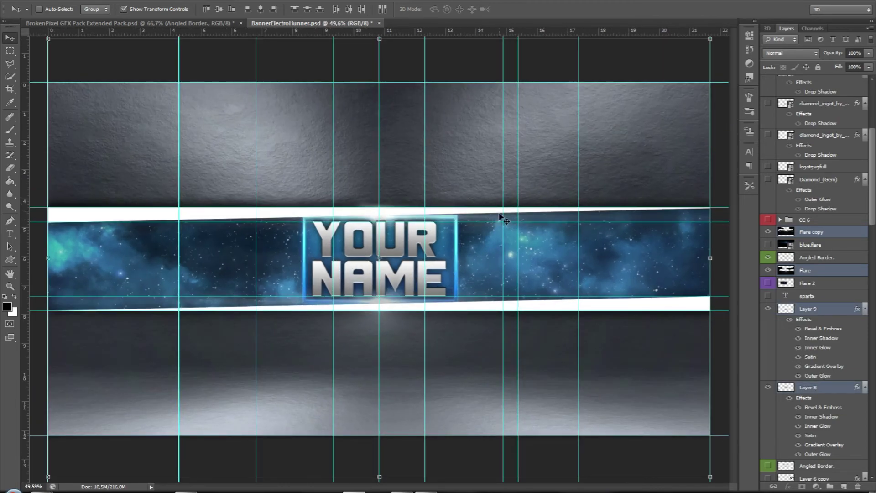
{"action": "mouse_move", "coordinate": [500, 198]}
{"action": "left_mouse_down"}
{"action": "mouse_move", "coordinate": [475, 216]}
{"action": "mouse_move", "coordinate": [497, 197]}
{"action": "left_mouse_up"}
{"action": "scroll", "coordinate": [501, 201], "scroll_direction": "down", "scroll_amount": 2}
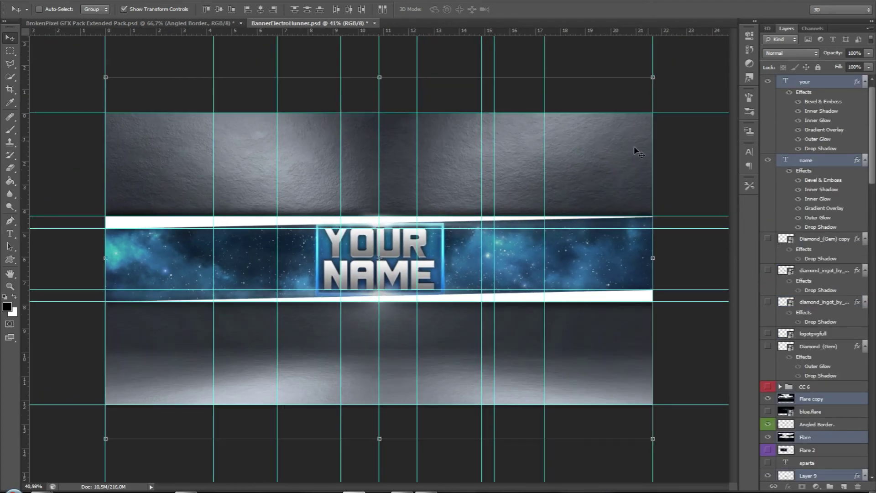
- Scale the selected text, frame and flare layers together to about 86%, keeping them centred between the angled borders
{"action": "left_click_drag", "start_coordinate": [653, 77], "coordinate": [601, 111]}
{"action": "scroll", "coordinate": [517, 193], "scroll_direction": "up", "scroll_amount": 2}
{"action": "left_click_drag", "start_coordinate": [438, 250], "coordinate": [472, 232]}
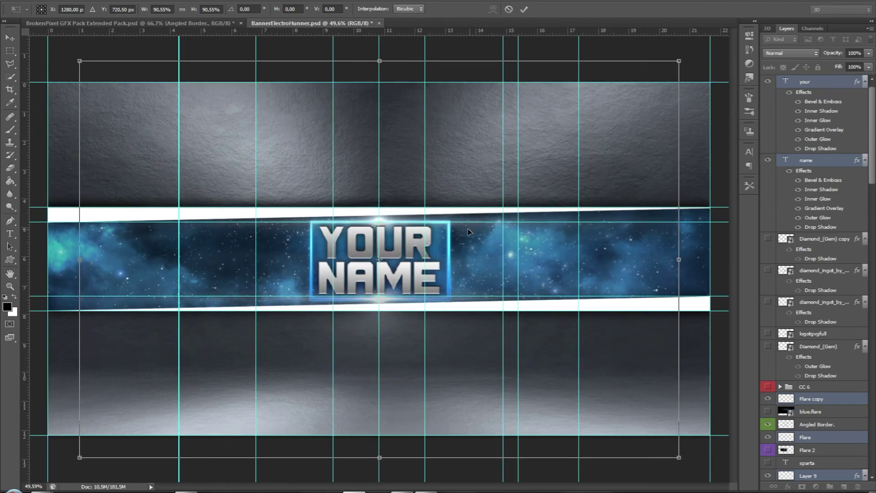
{"action": "left_click_drag", "start_coordinate": [675, 62], "coordinate": [651, 82]}
{"action": "left_click_drag", "start_coordinate": [532, 196], "coordinate": [541, 180]}
{"action": "scroll", "coordinate": [536, 179], "scroll_direction": "down", "scroll_amount": 1}
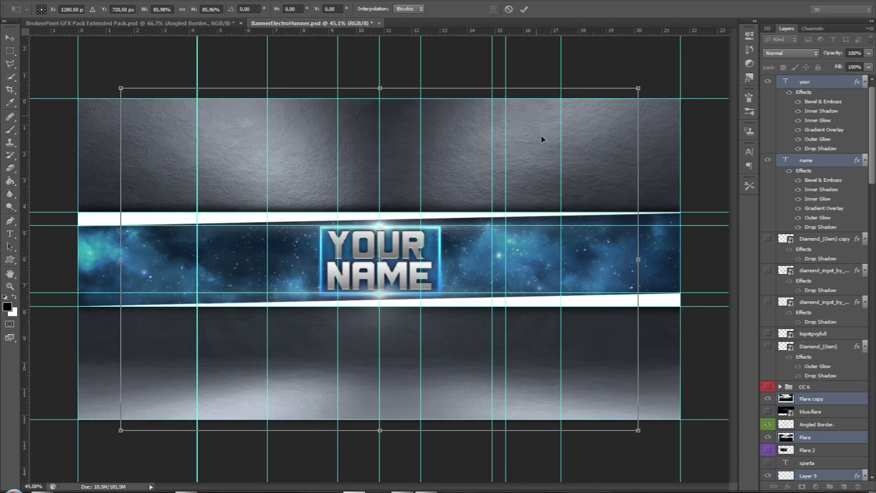
{"action": "left_click", "coordinate": [524, 10]}
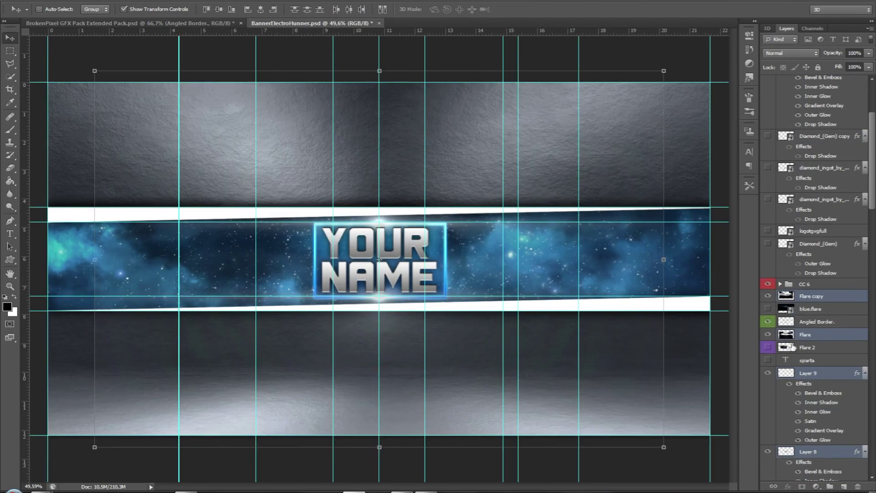
{"action": "scroll", "coordinate": [774, 348], "scroll_direction": "up", "scroll_amount": 3}
{"action": "scroll", "coordinate": [774, 292], "scroll_direction": "up", "scroll_amount": 3}
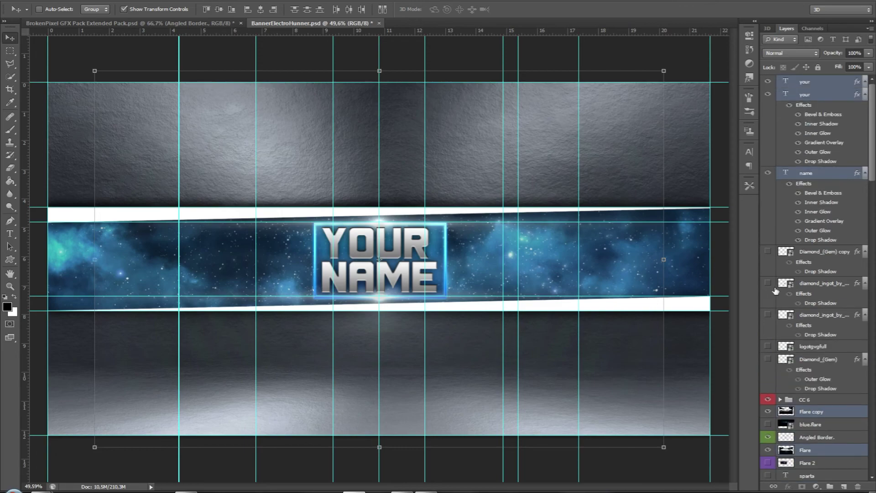